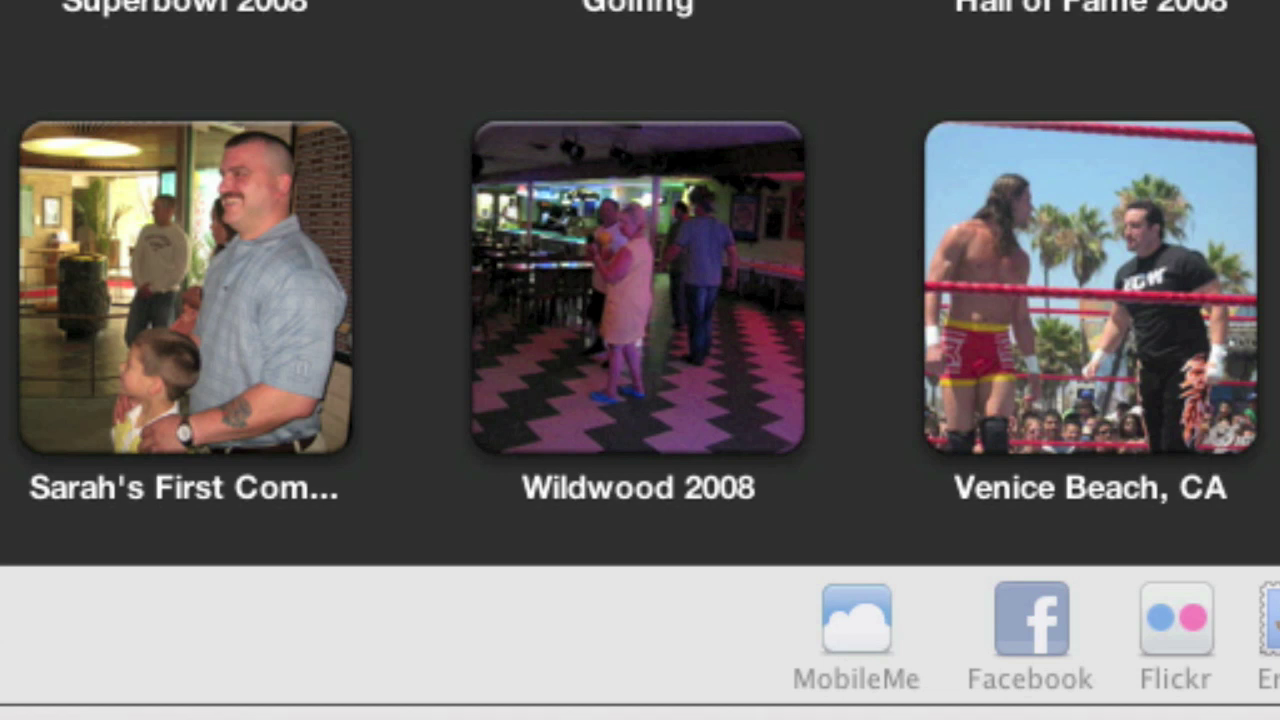
Open the Wildwood 2008 event and view its photo of two men with red drinks full size
double_click(620, 208)
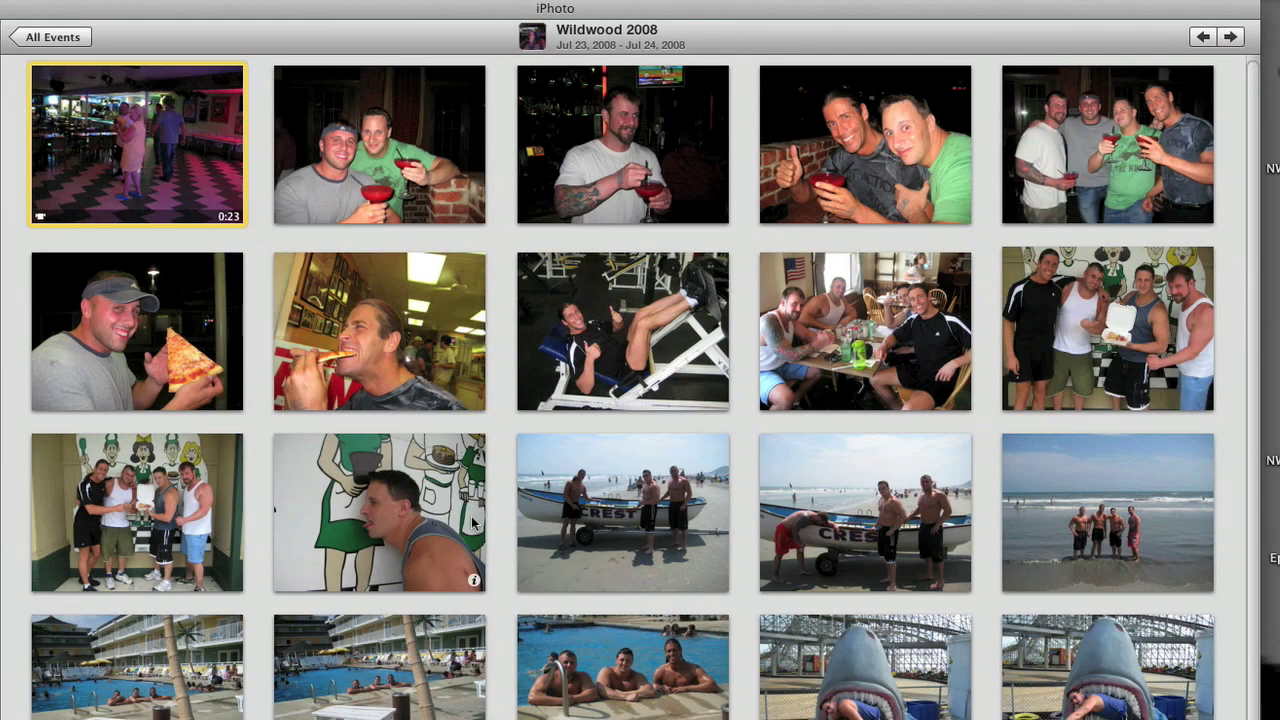
scroll(472, 522, "down", 3)
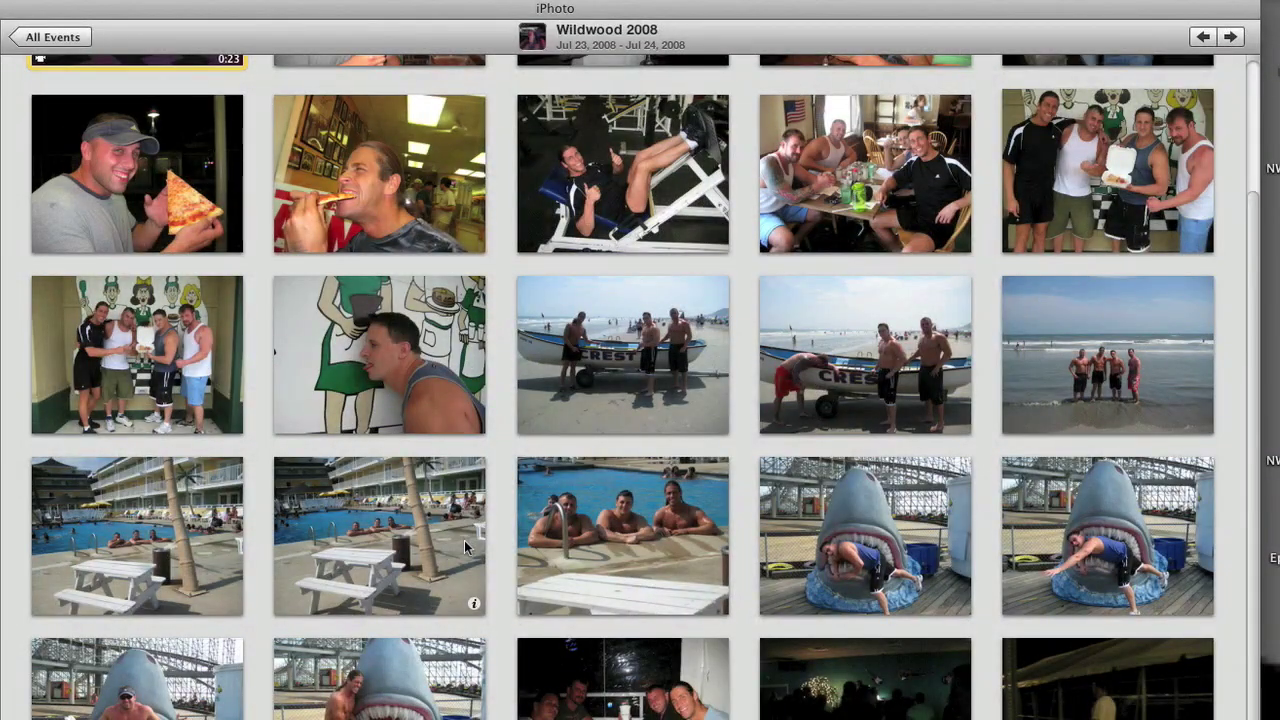
scroll(464, 540, "up", 3)
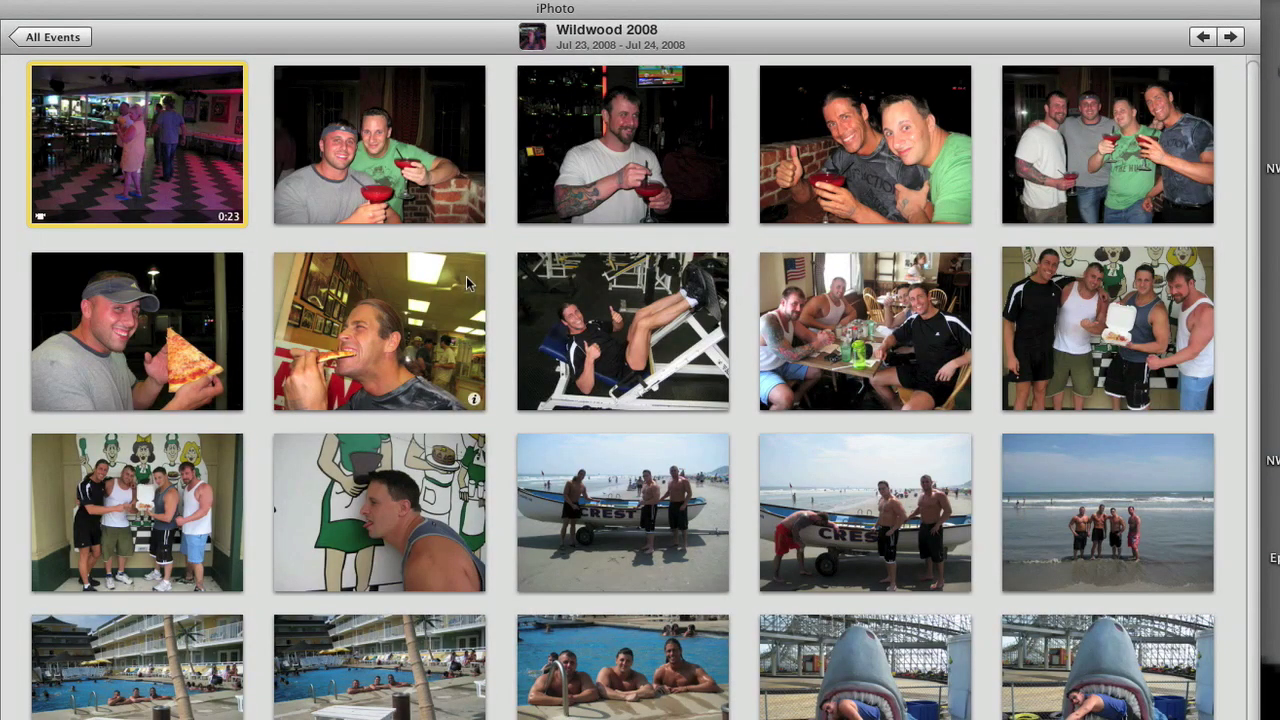
double_click(337, 170)
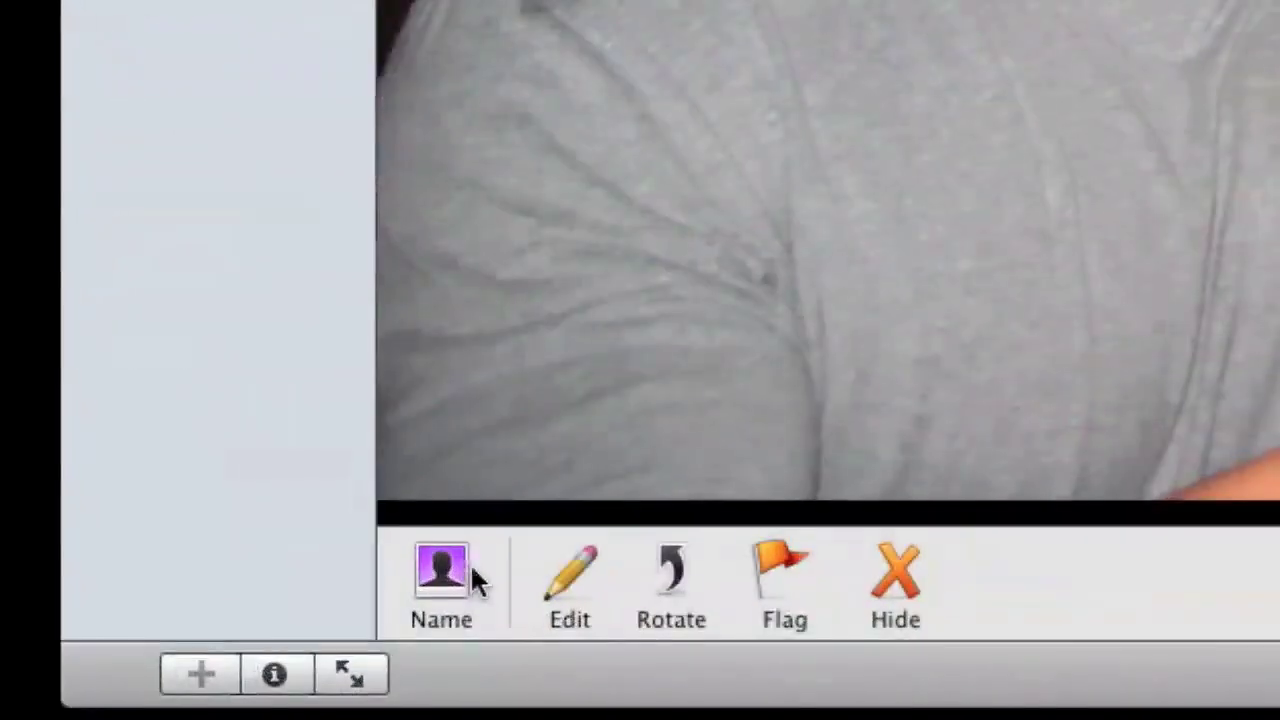
Show the name tags on the photo's faces and step through the next two photos
left_click(418, 586)
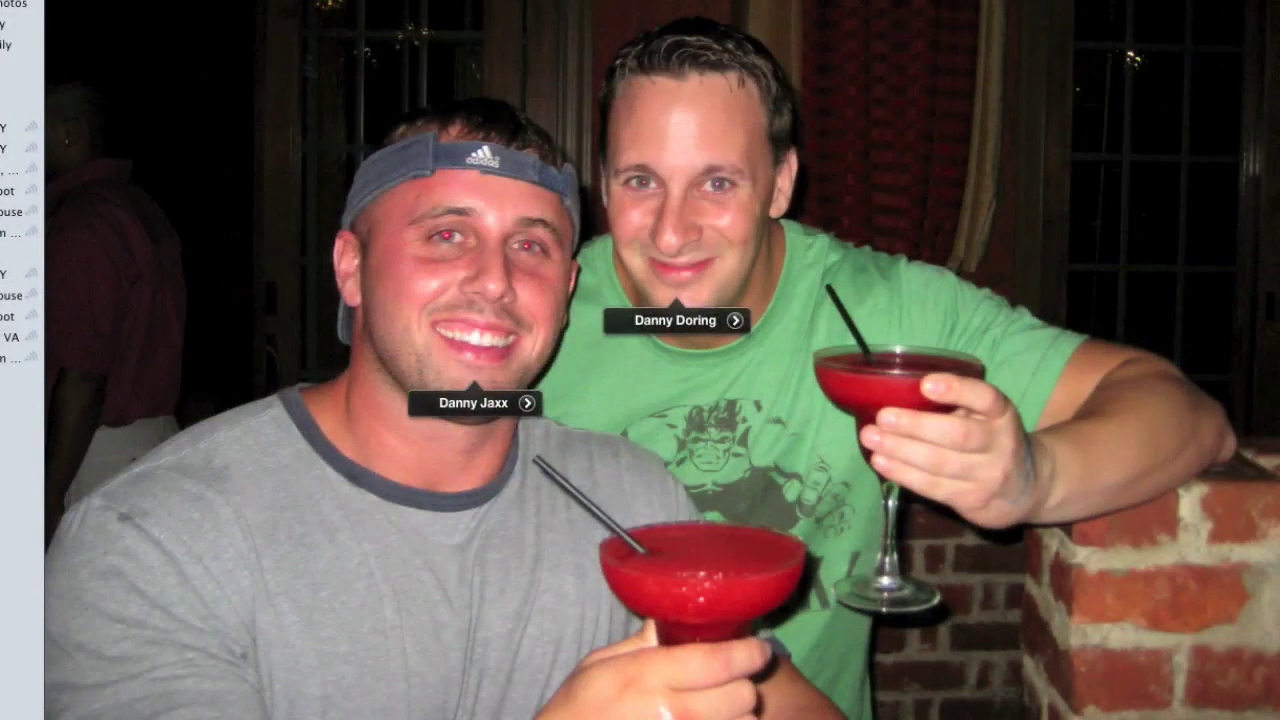
key("Right")
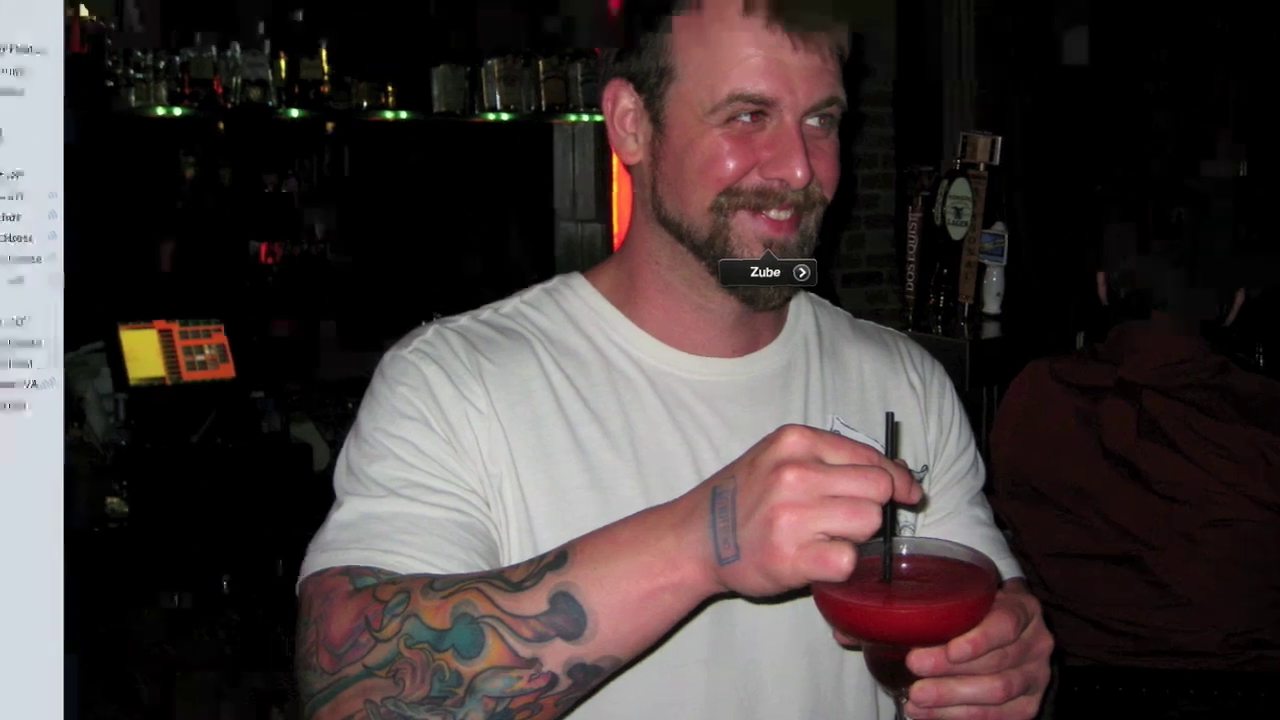
key("Right")
Go to Faces and open the bearded man's page of confirmed photos
left_click(73, 104)
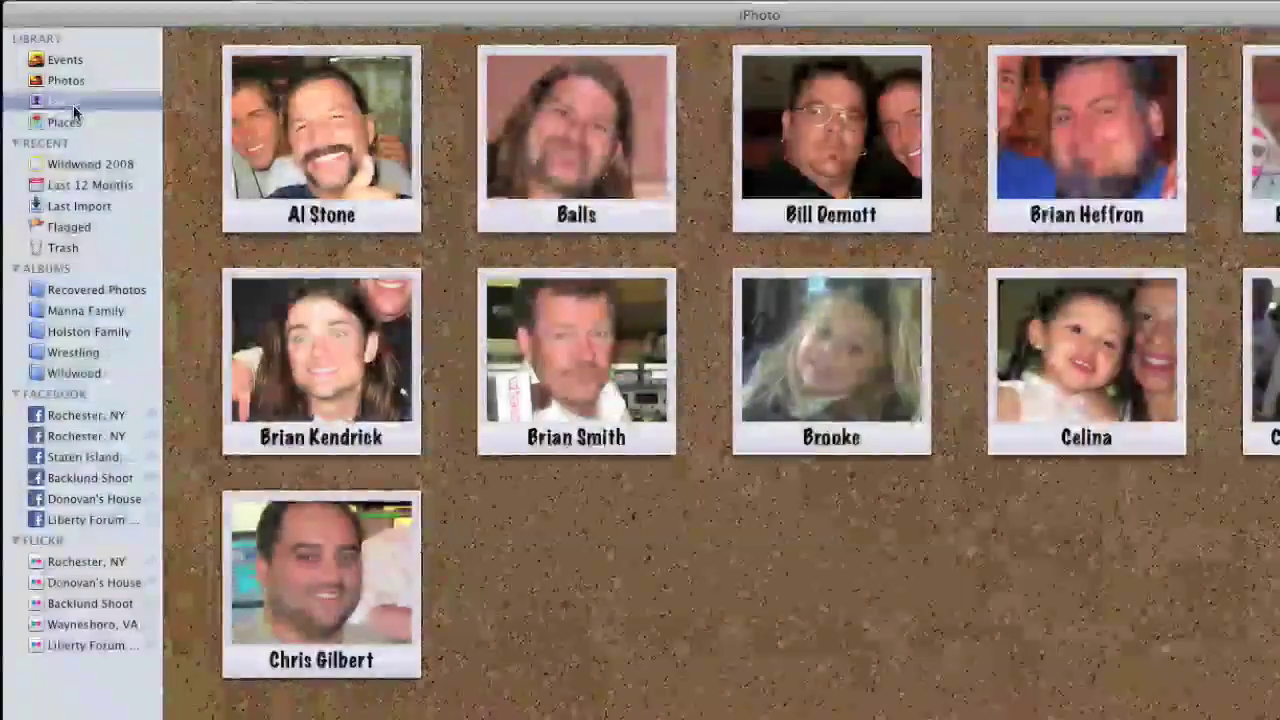
scroll(981, 533, "down", 2)
scroll(981, 533, "down", 15)
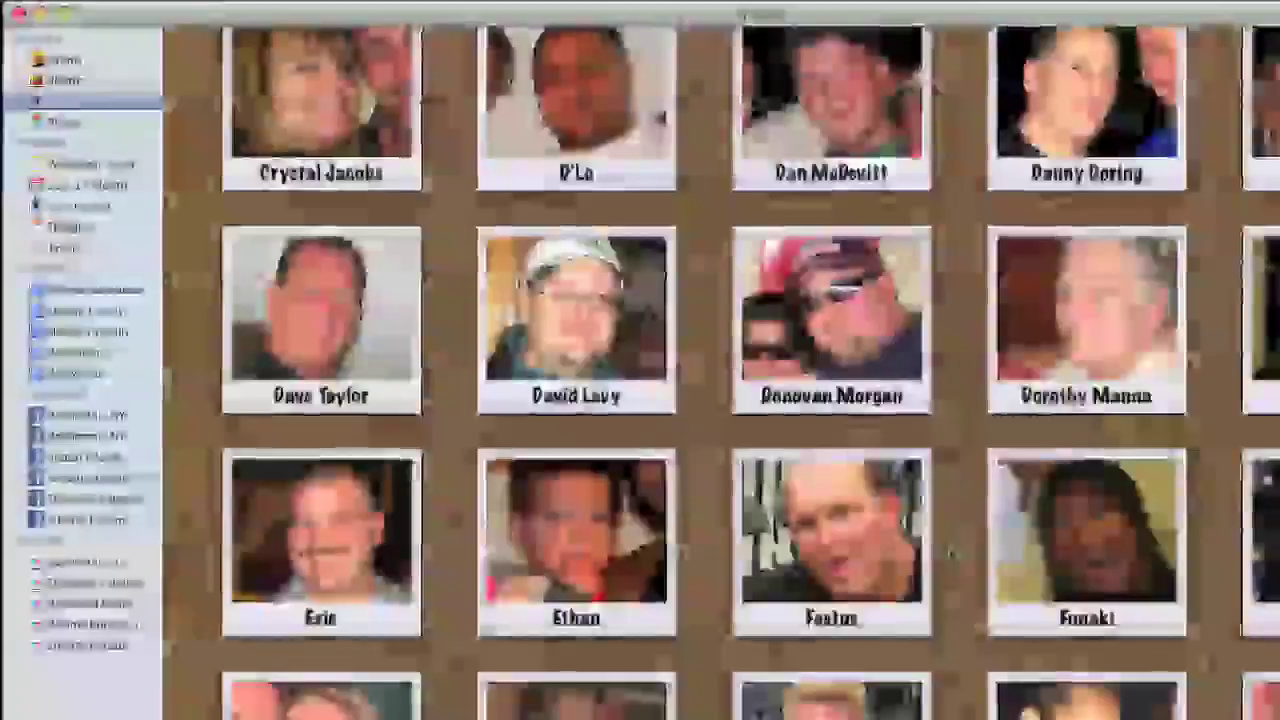
scroll(945, 563, "down", 5)
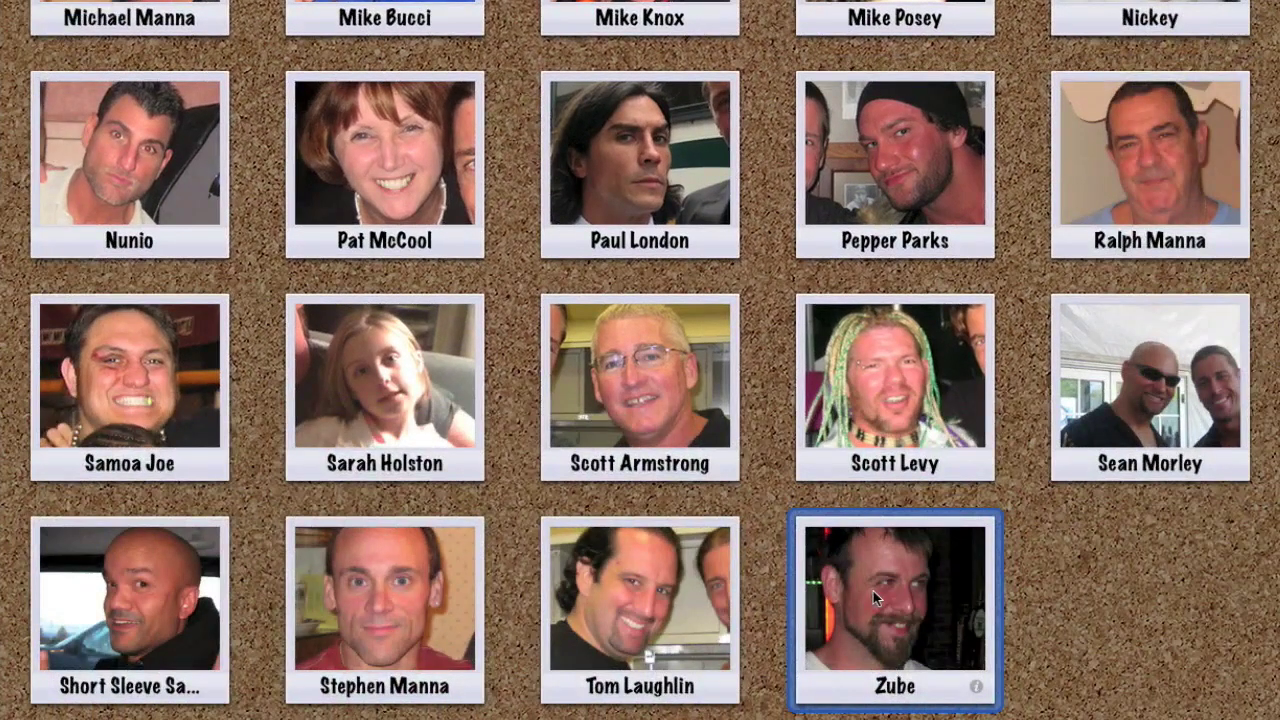
double_click(873, 591)
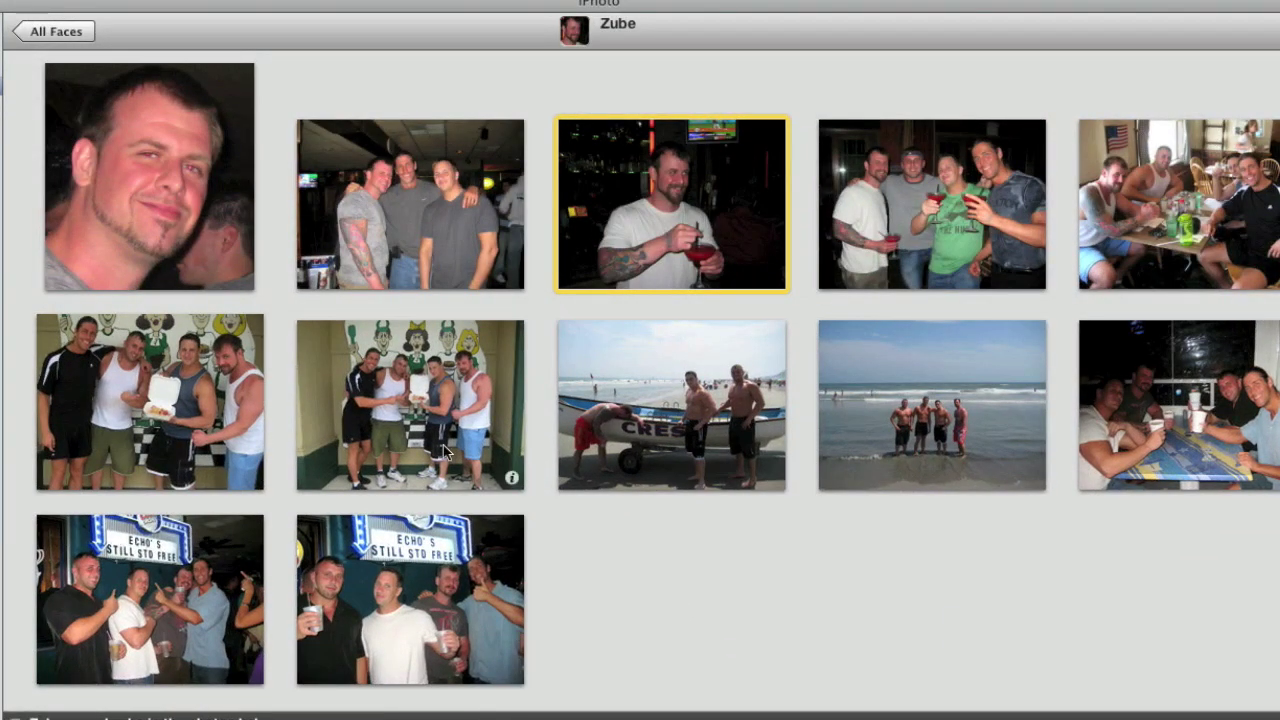
View the bearded man's photos full size one by one, then return to his photo grid
double_click(171, 229)
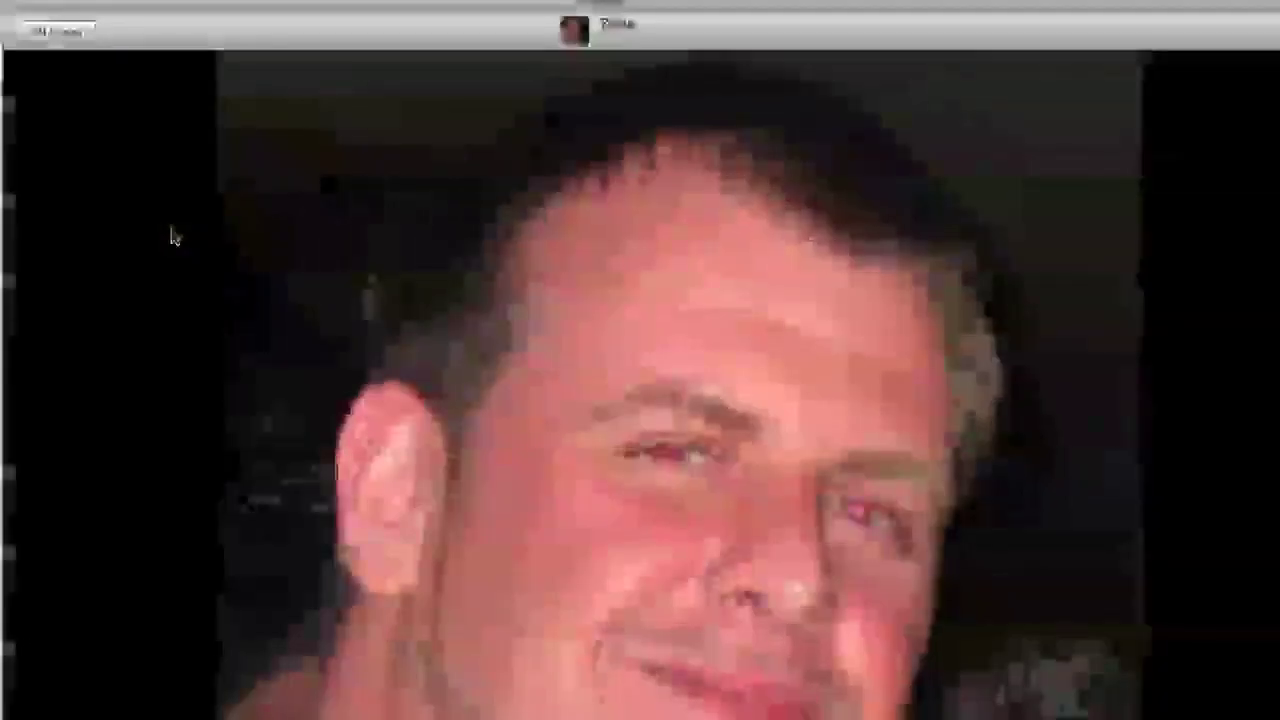
key("Right")
key("Right")
key("Right")
key("Right")
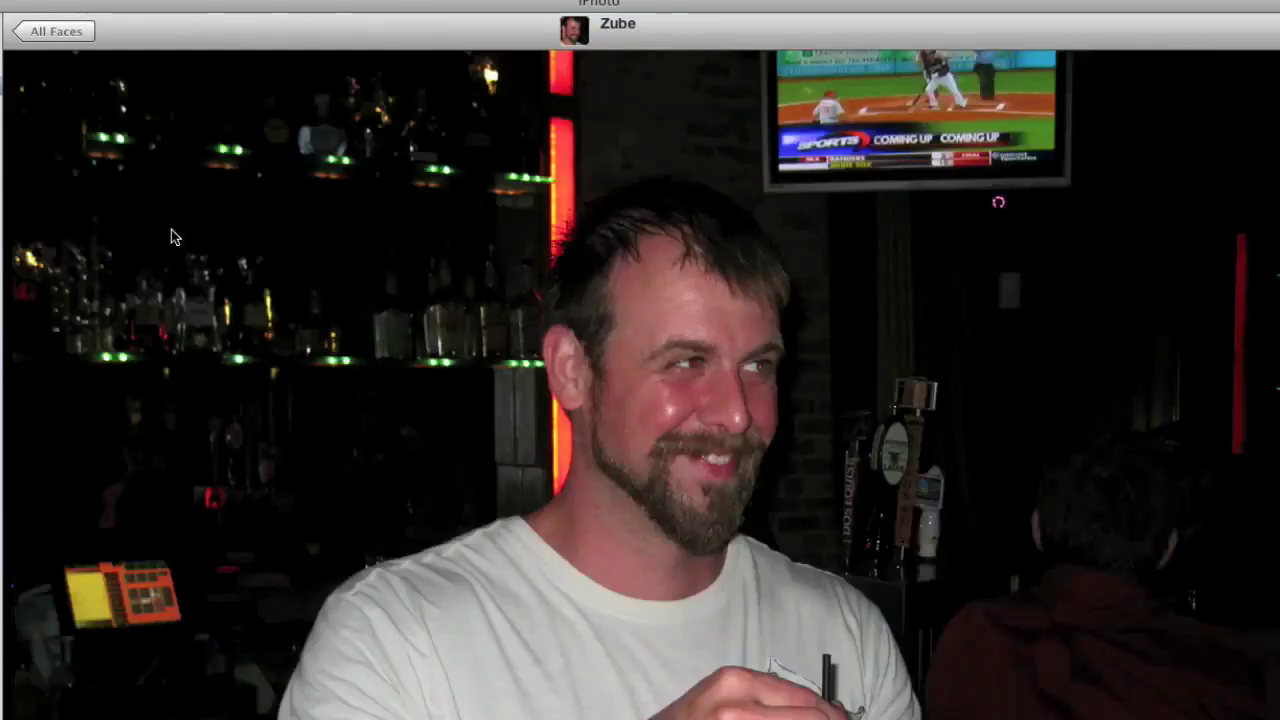
key("Right")
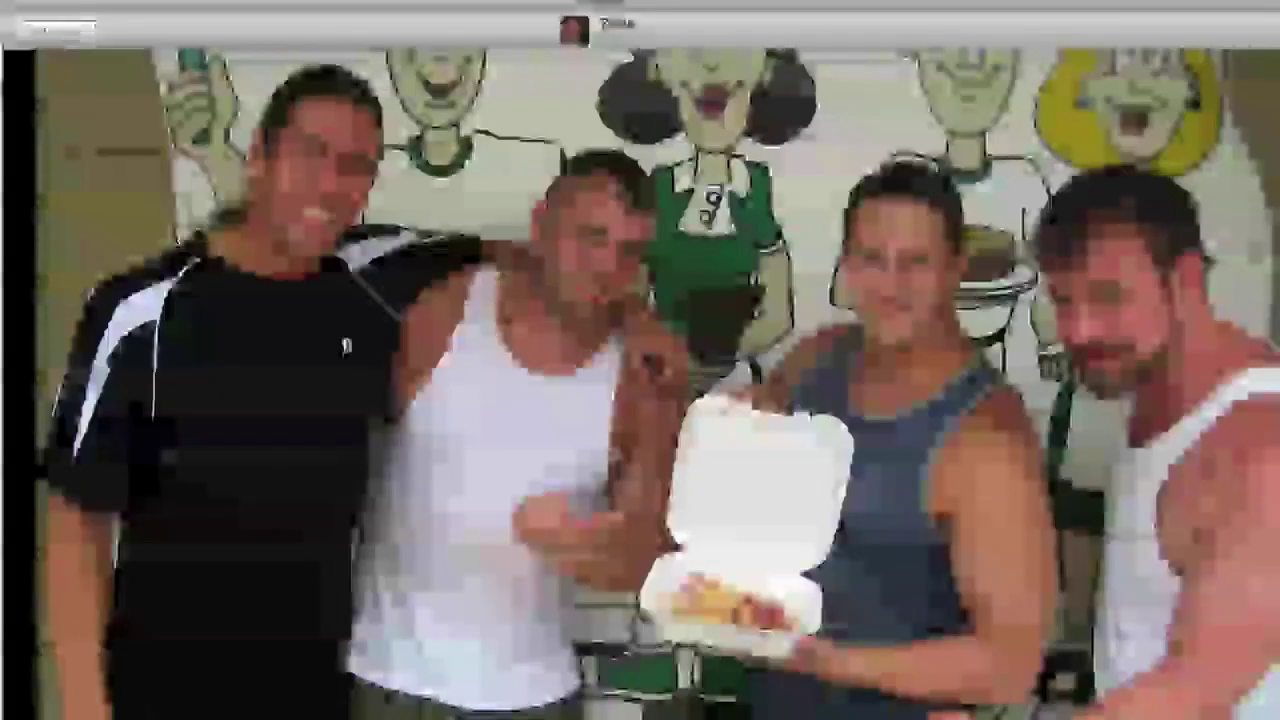
key("Right")
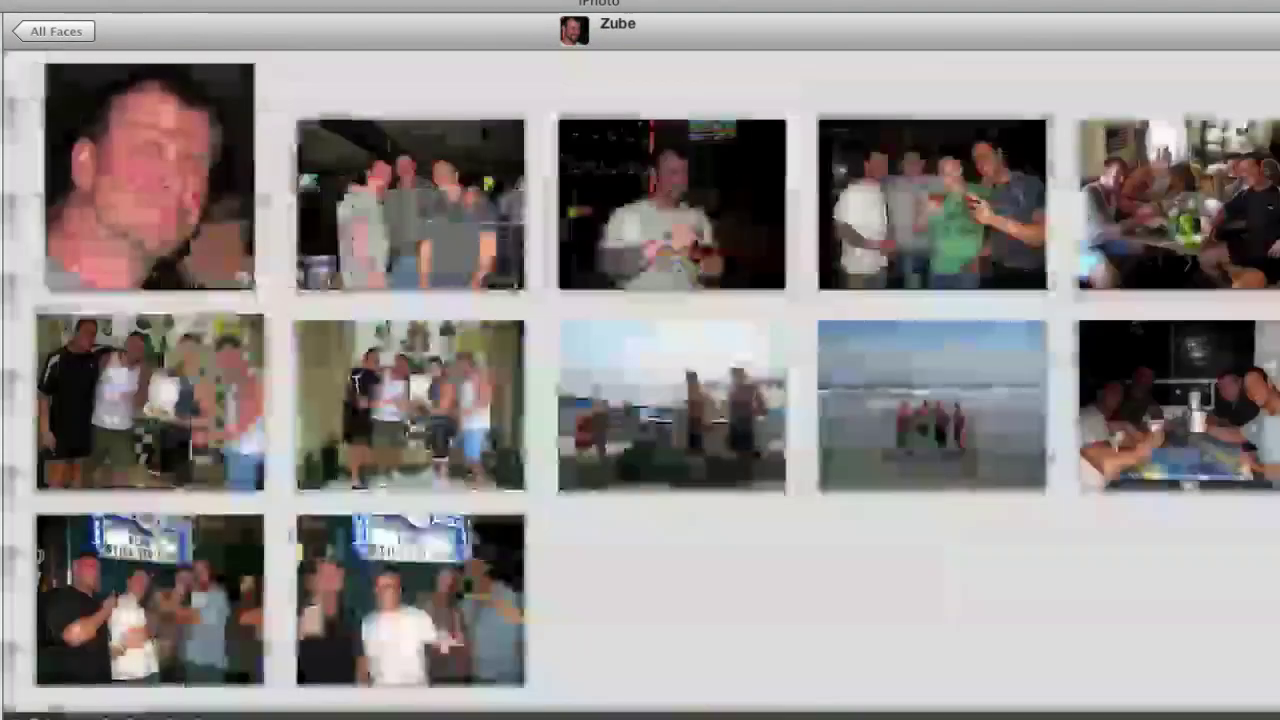
double_click(510, 282)
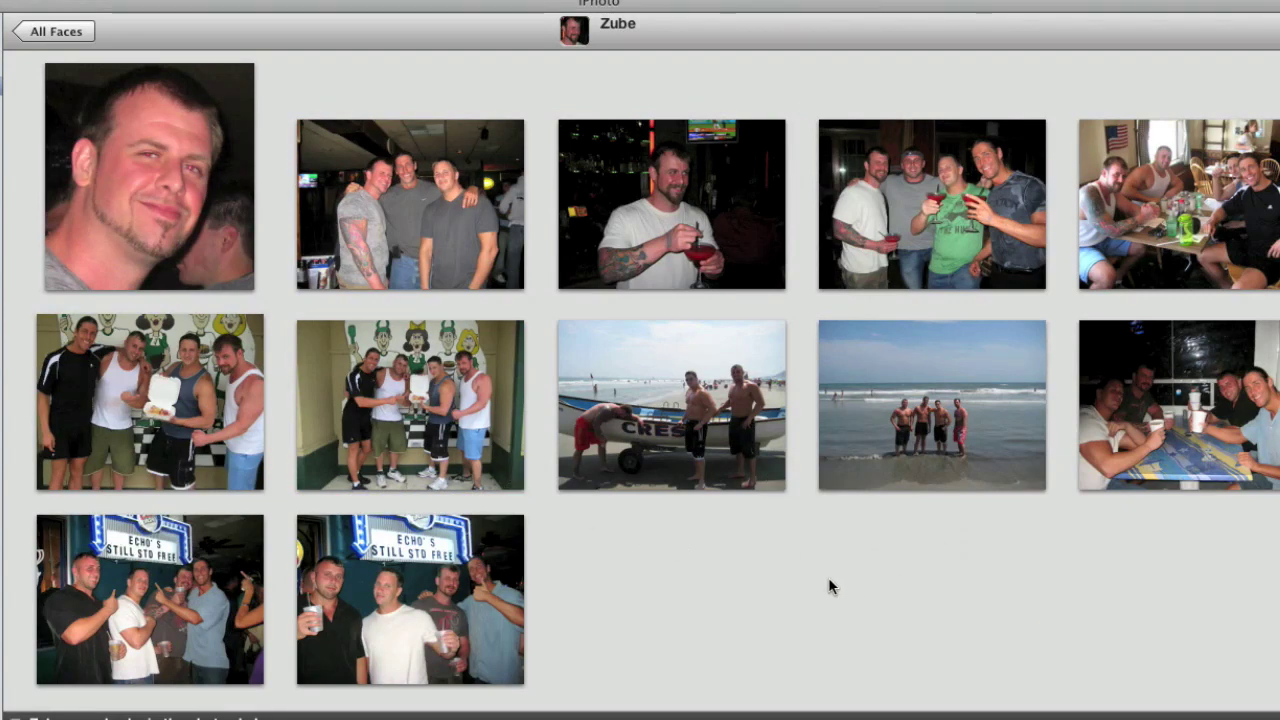
Scroll down through the bearded man's suggested face matches
scroll(828, 577, "down", 5)
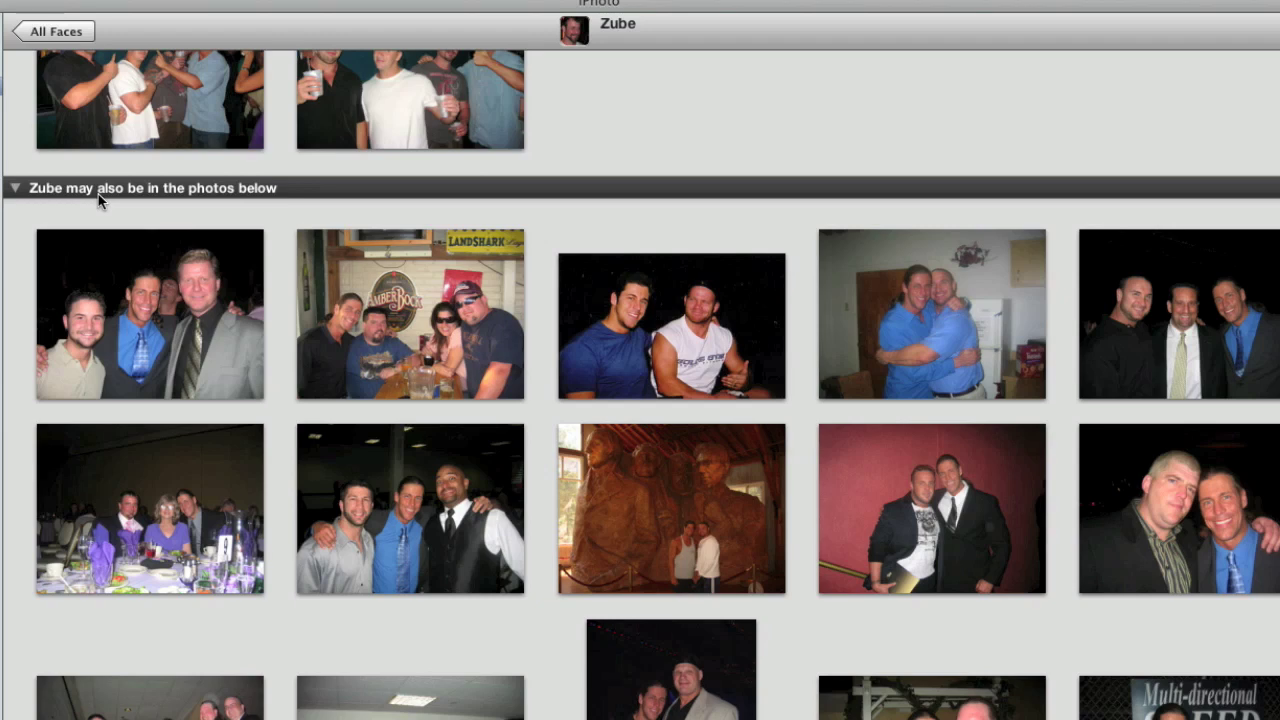
scroll(98, 197, "down", 20)
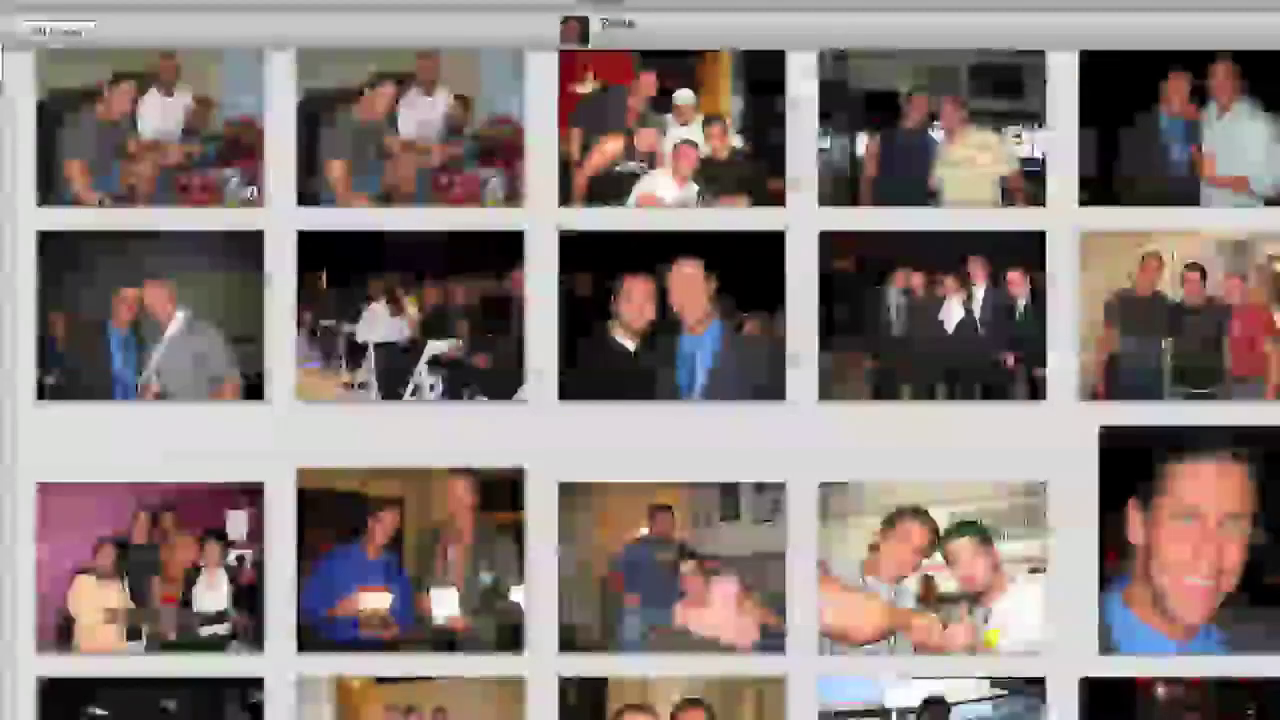
scroll(503, 448, "down", 15)
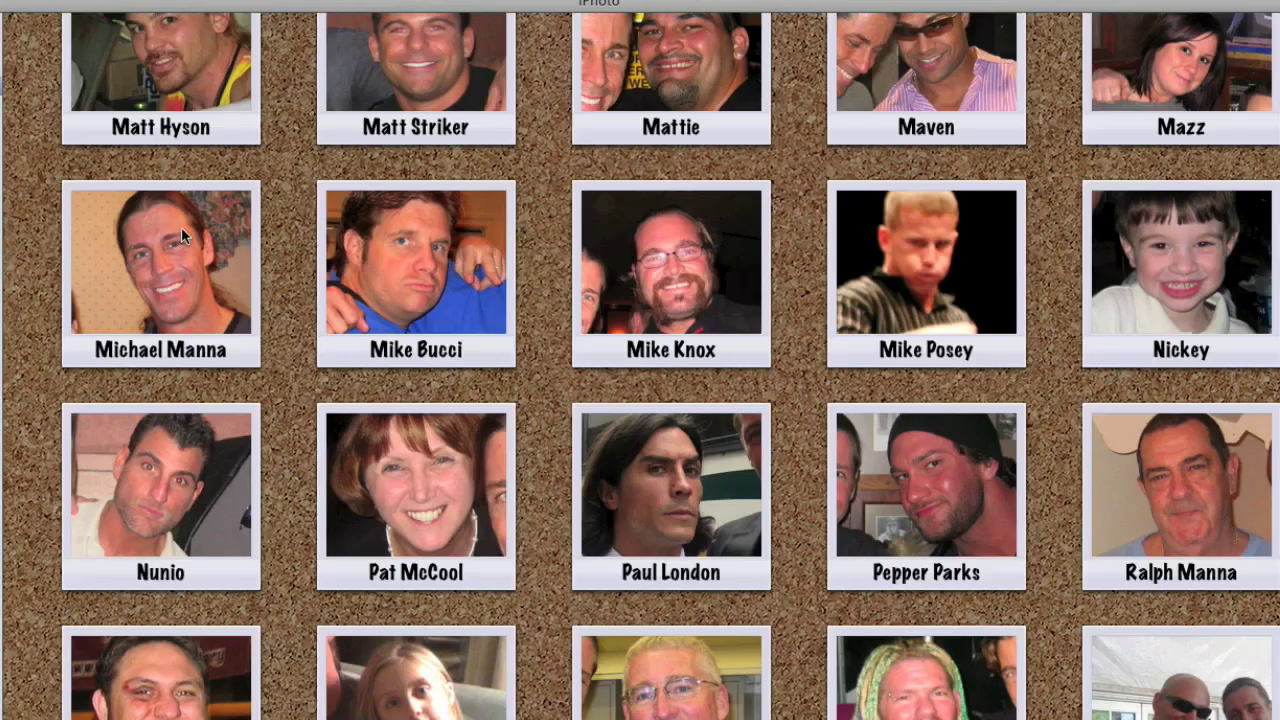
Open another person's face tile and view his first suggested photo full size
scroll(200, 250, "up", 12)
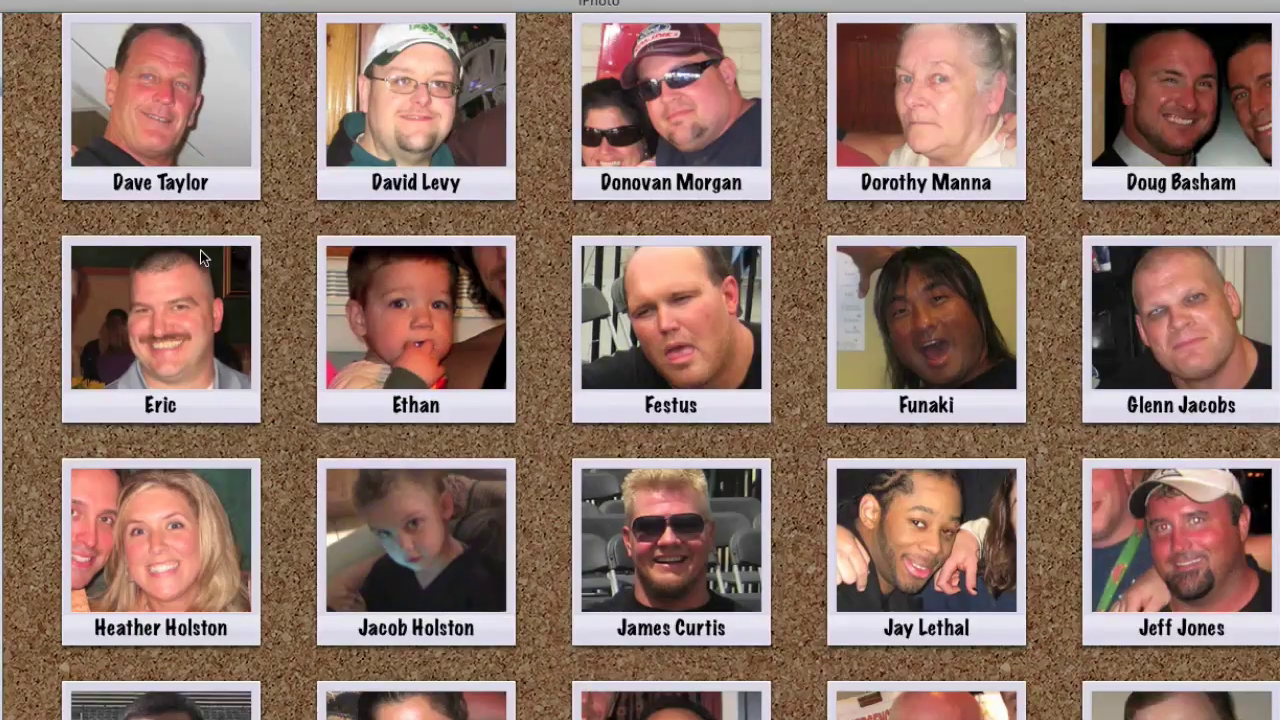
scroll(200, 250, "up", 5)
scroll(480, 272, "up", 5)
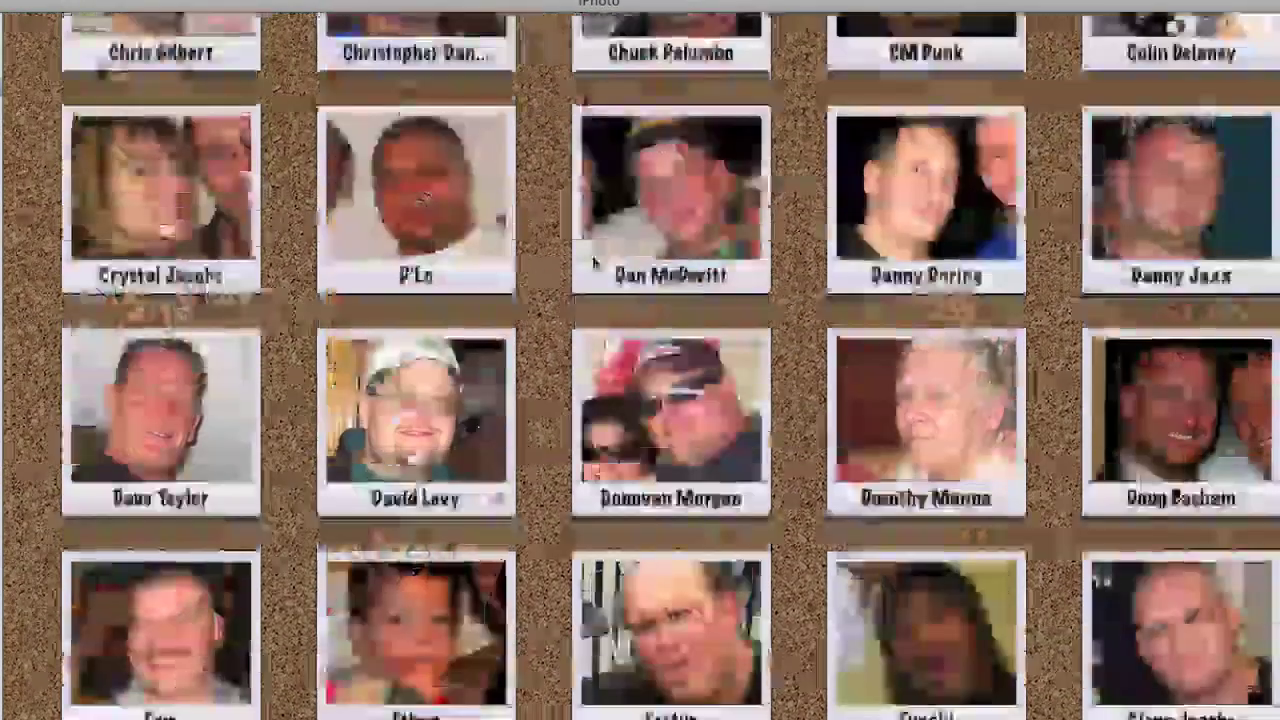
left_click(955, 358)
left_click(955, 358)
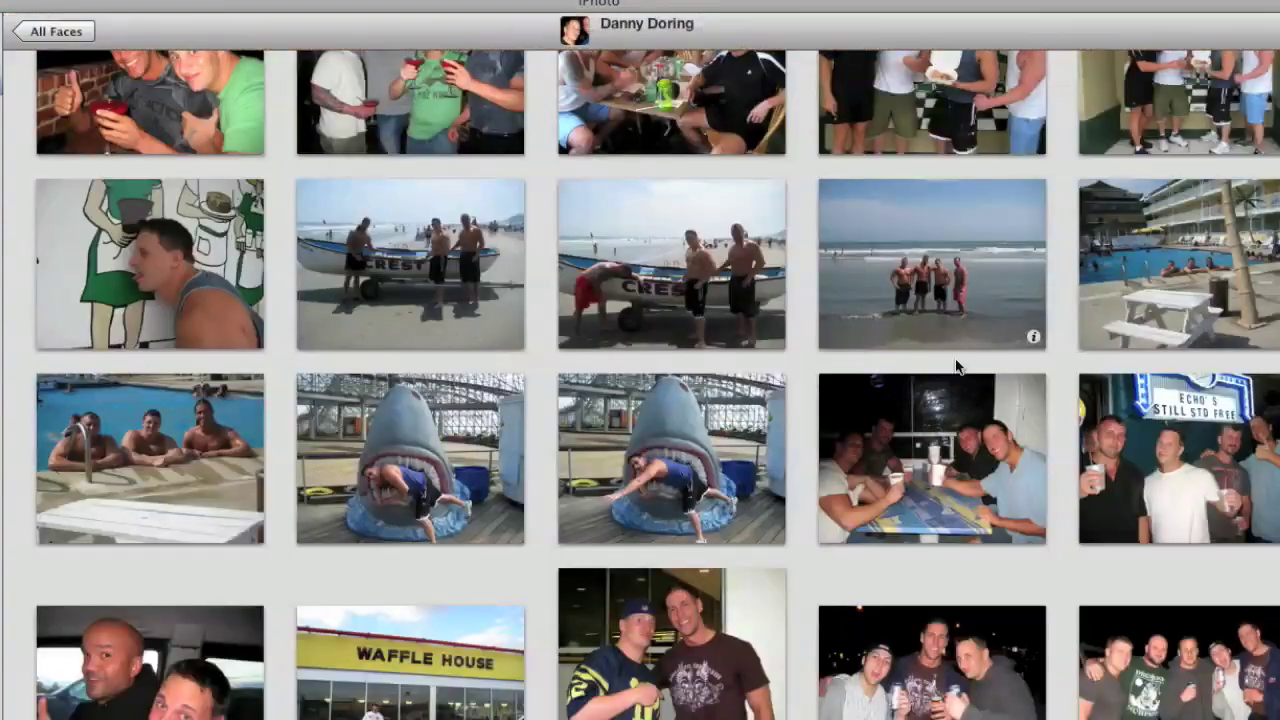
scroll(410, 345, "up", 6)
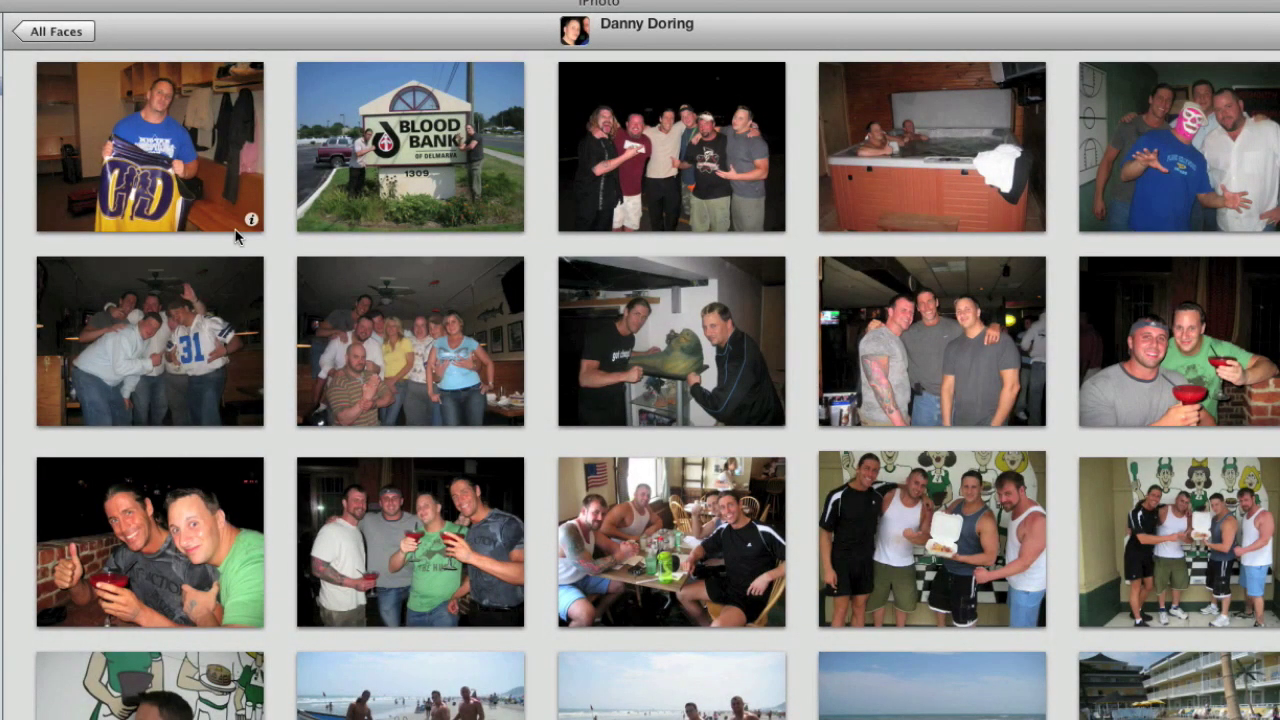
scroll(415, 358, "down", 10)
scroll(415, 358, "down", 5)
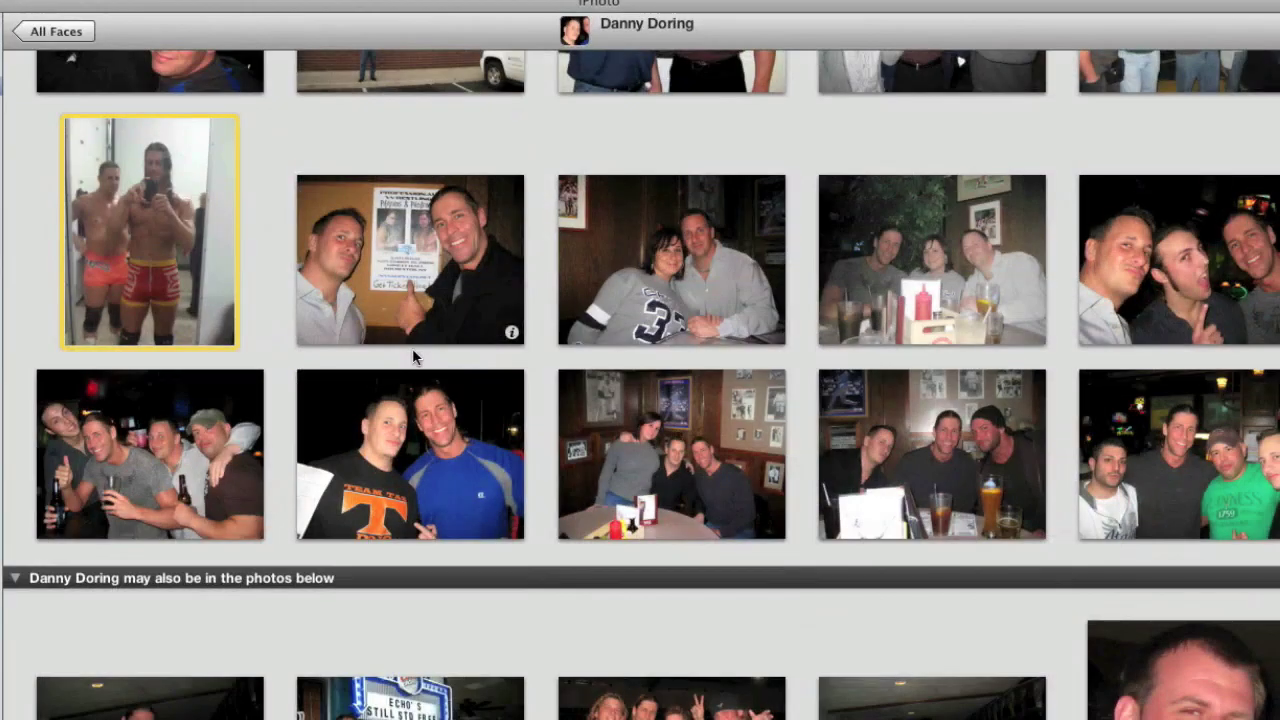
left_click(197, 707)
double_click(197, 707)
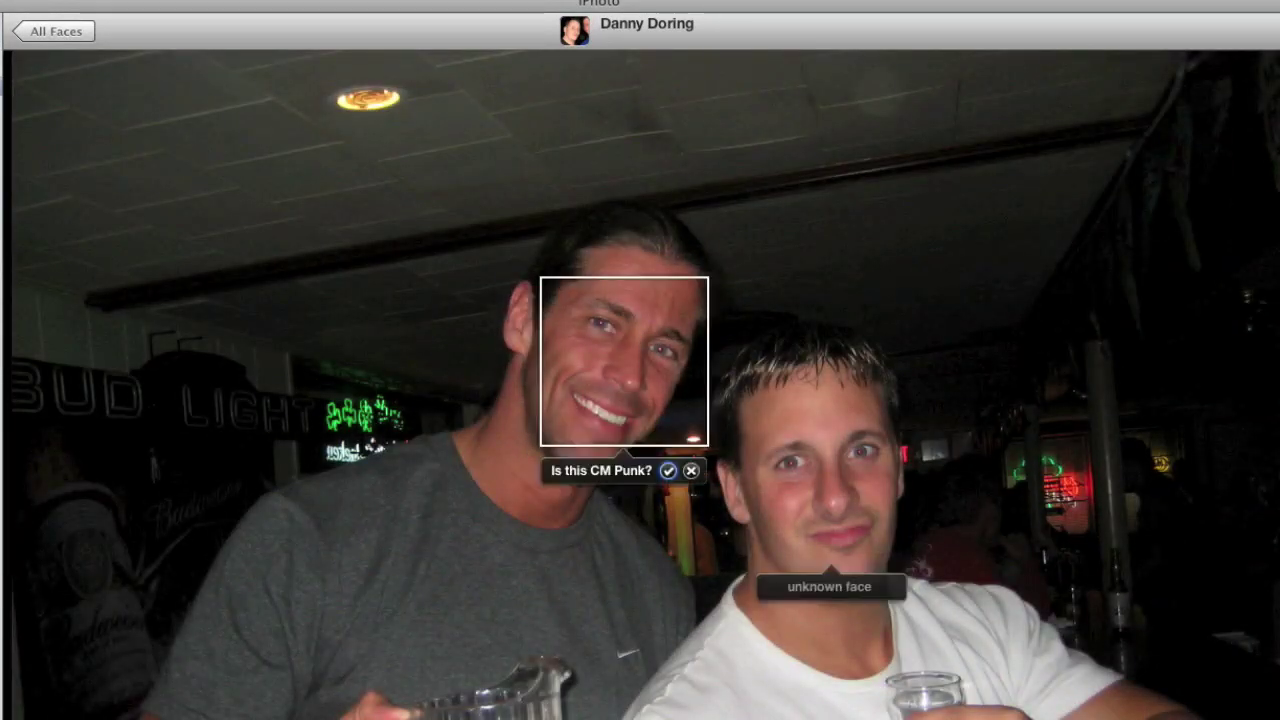
Reject the wrong suggestion and tag the long-haired and white-shirted men with existing names
left_click(691, 470)
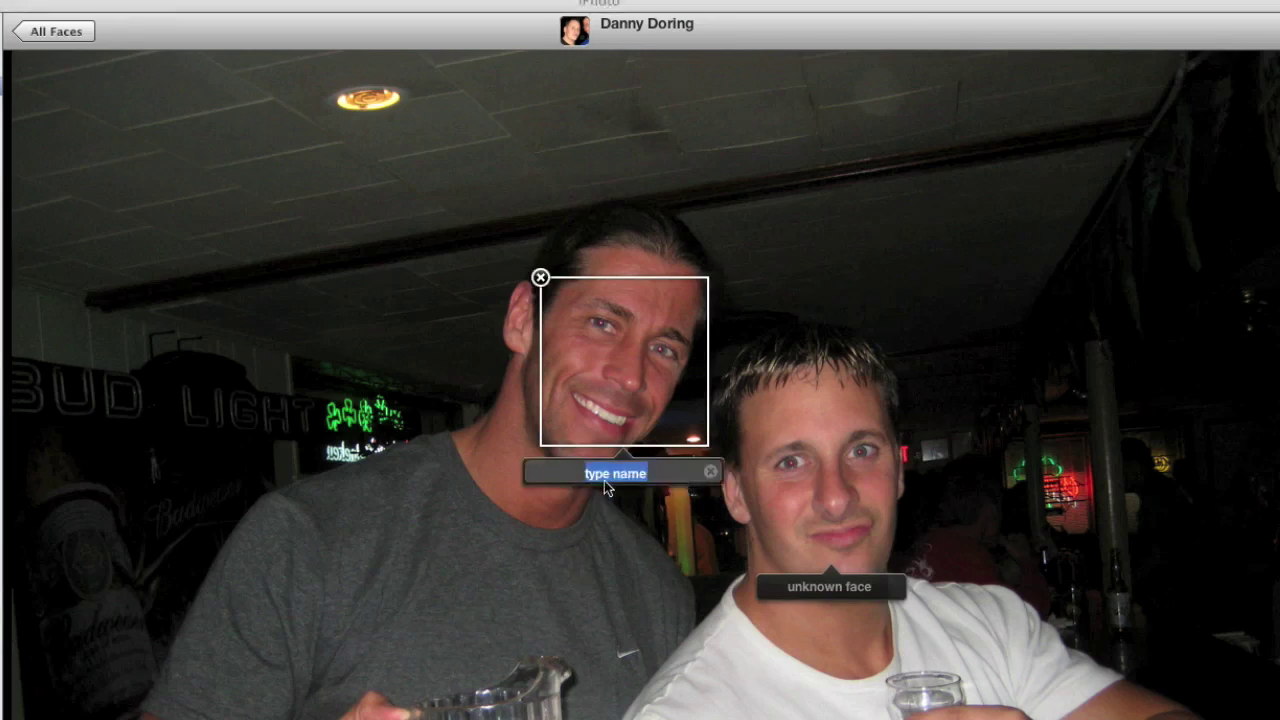
type("Michael Manna")
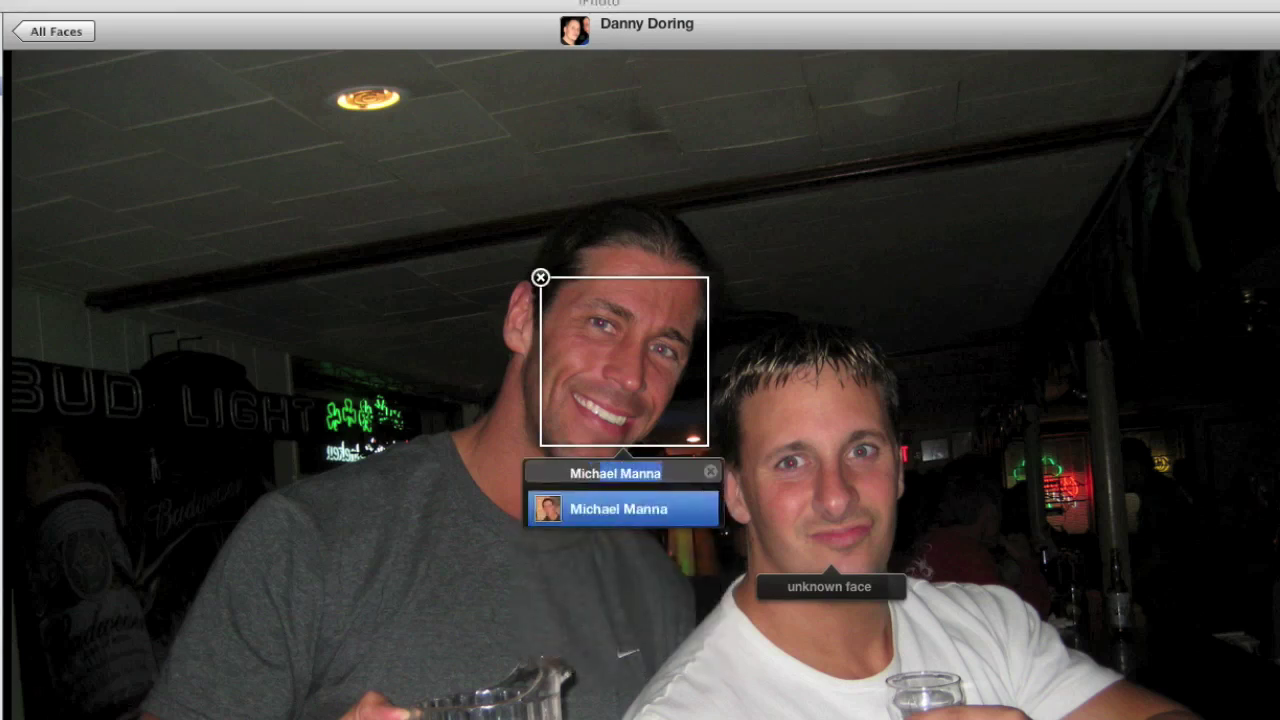
key("Return")
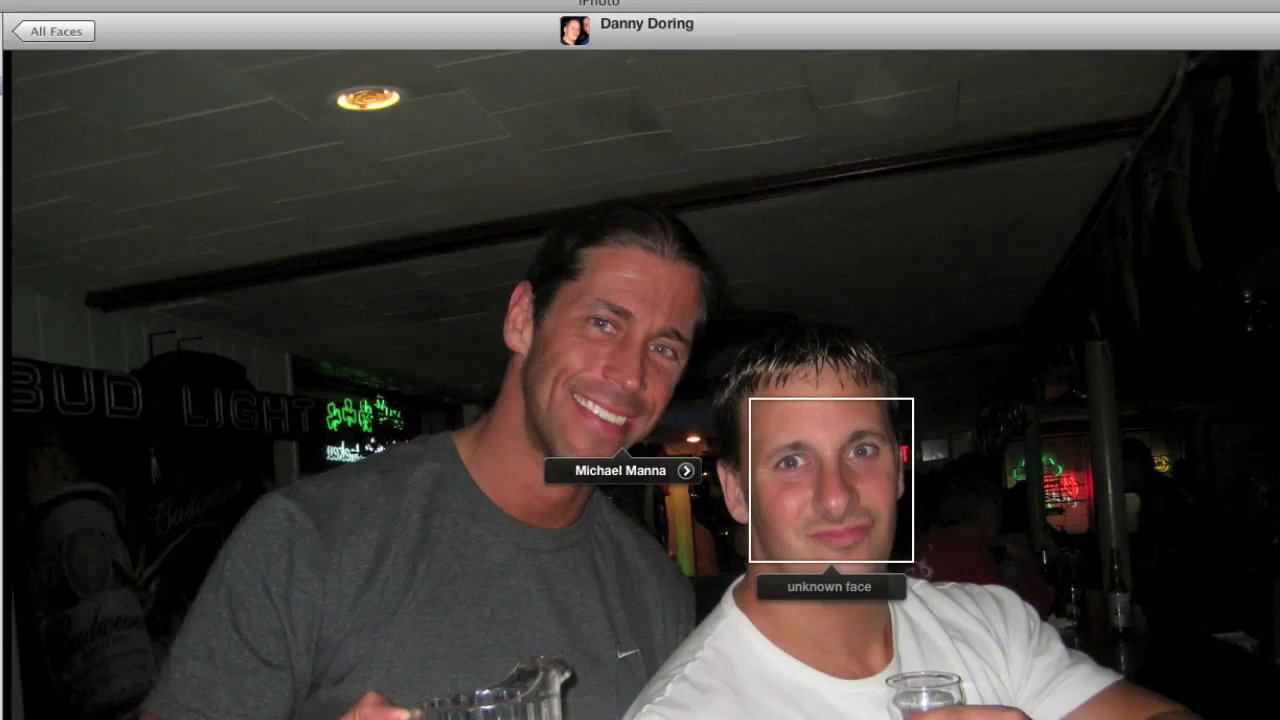
type("Dan")
type("ny Doring")
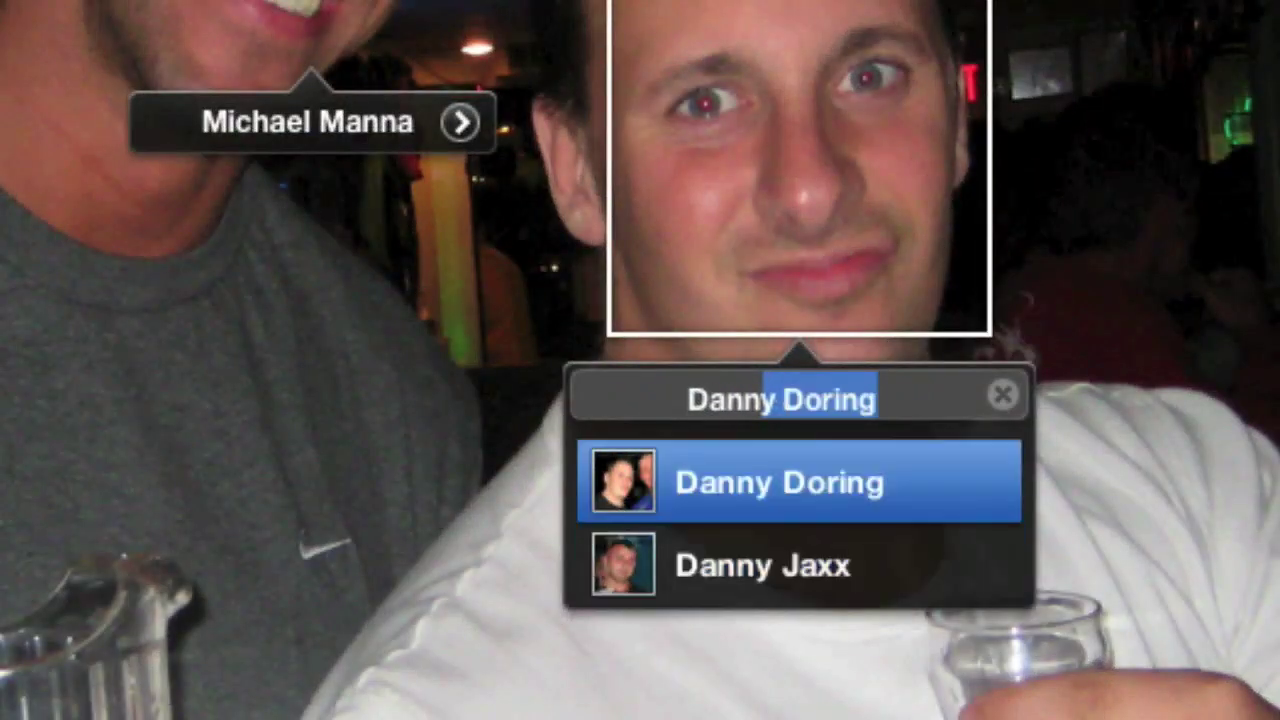
key("Down")
key("Up")
key("Return")
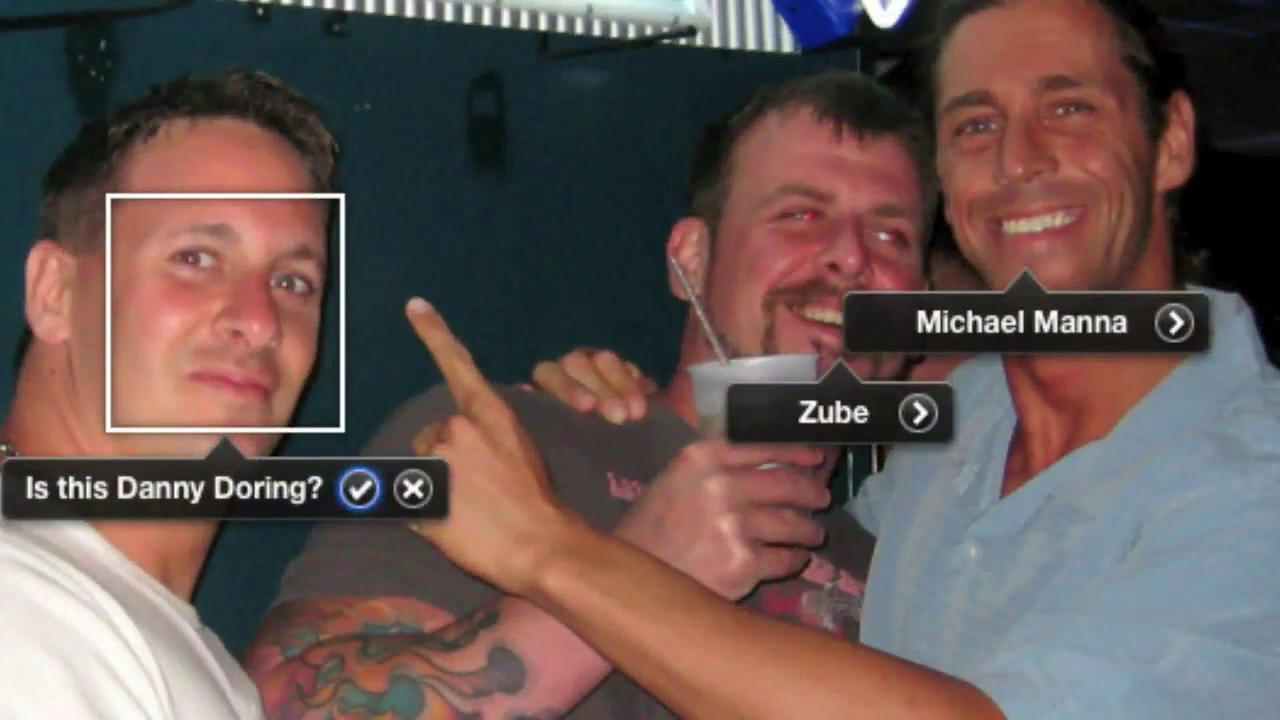
Confirm one photo's suggested name, then correct the long-haired man's wrong name tag
left_click(360, 489)
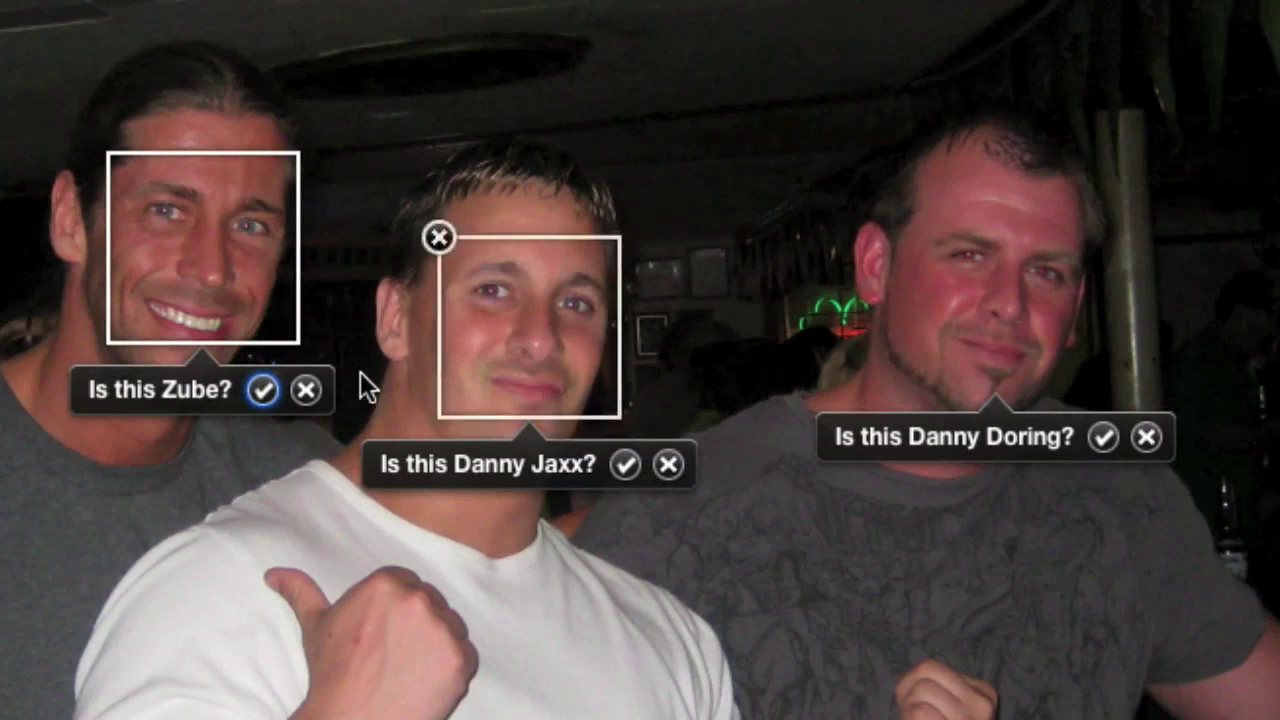
left_click(306, 390)
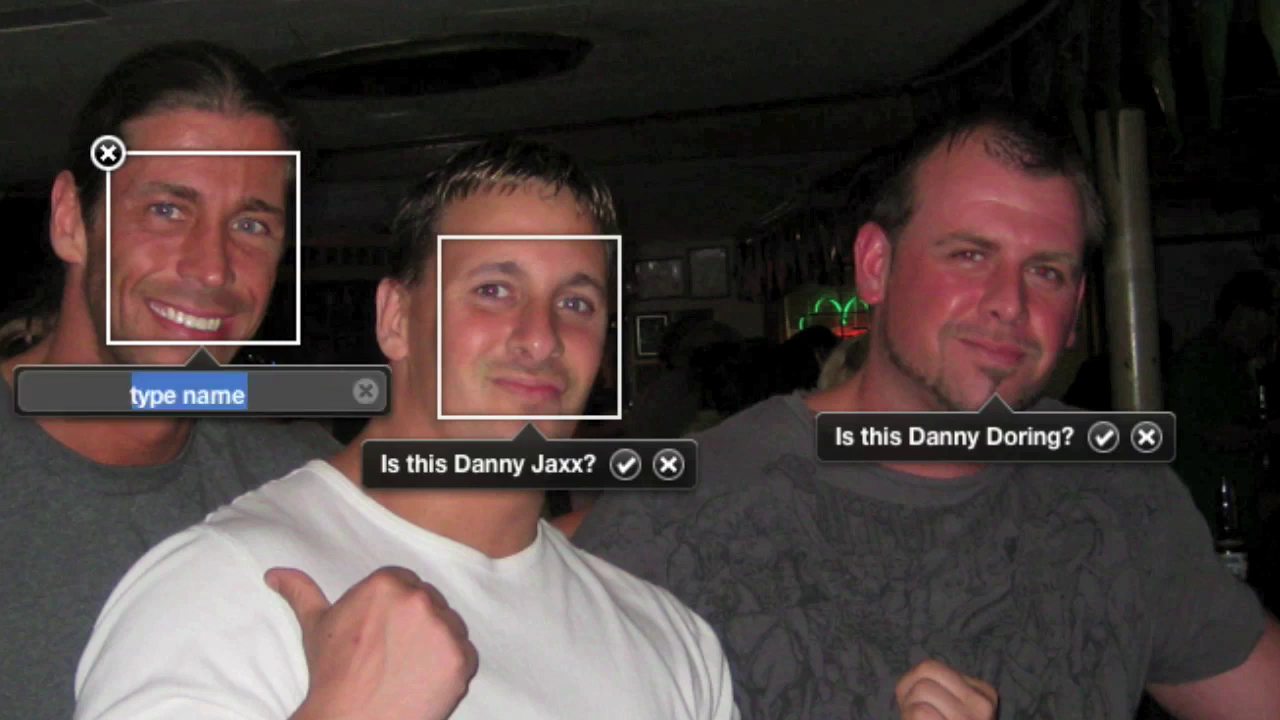
type("Michael Manna")
key("Return")
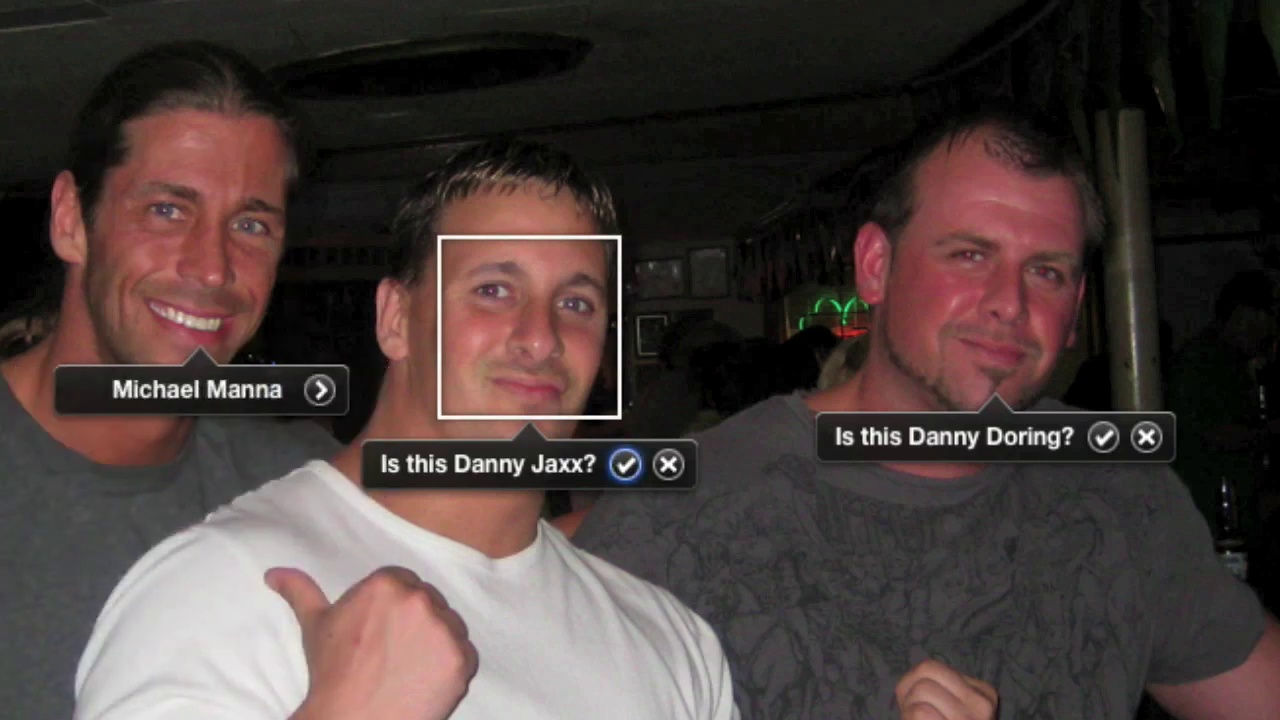
Give the middle man and the unknown right-hand face their correct existing names
key("Return")
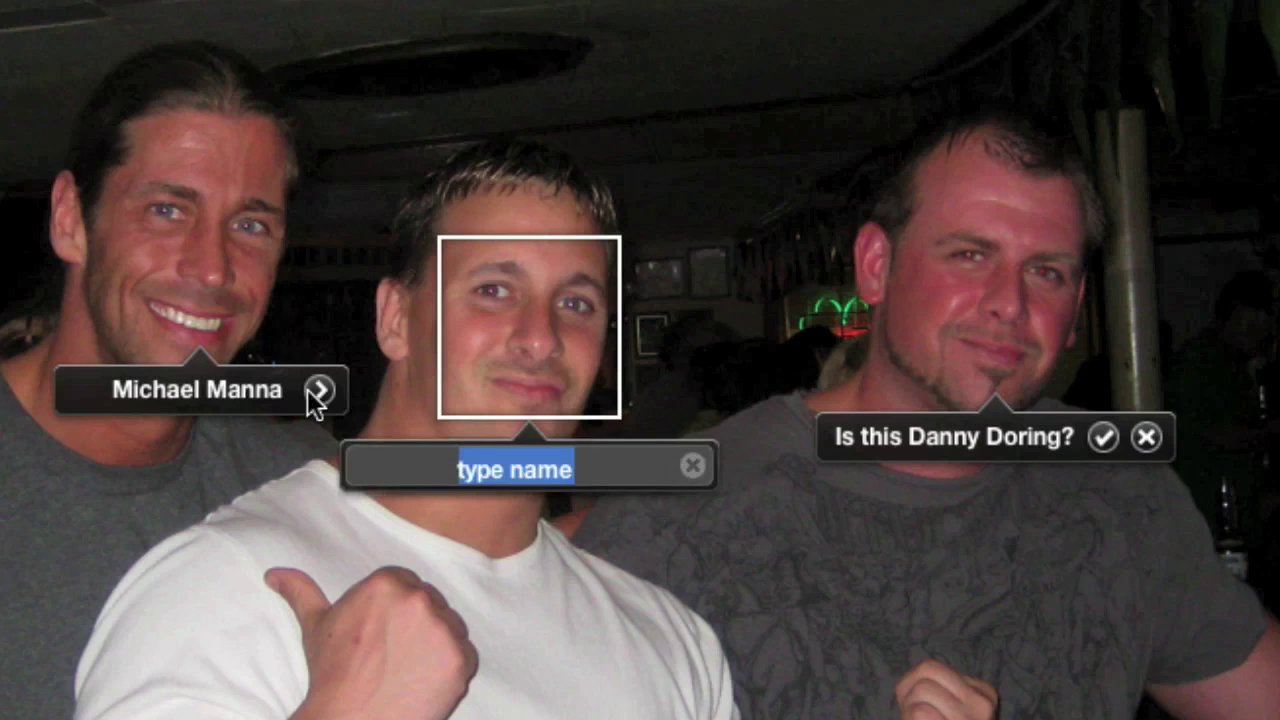
type("Danny")
key("BackSpace")
key("BackSpace")
type("y Doring")
key("Return")
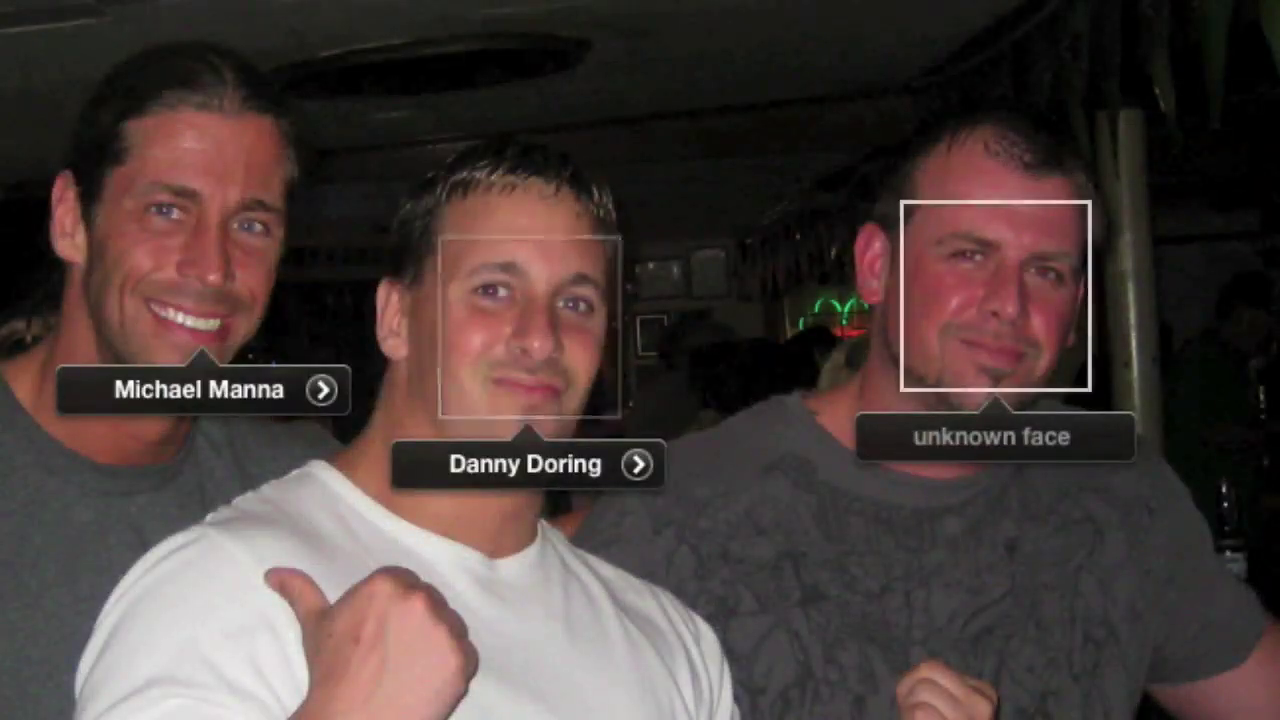
key("Tab")
type("Zub")
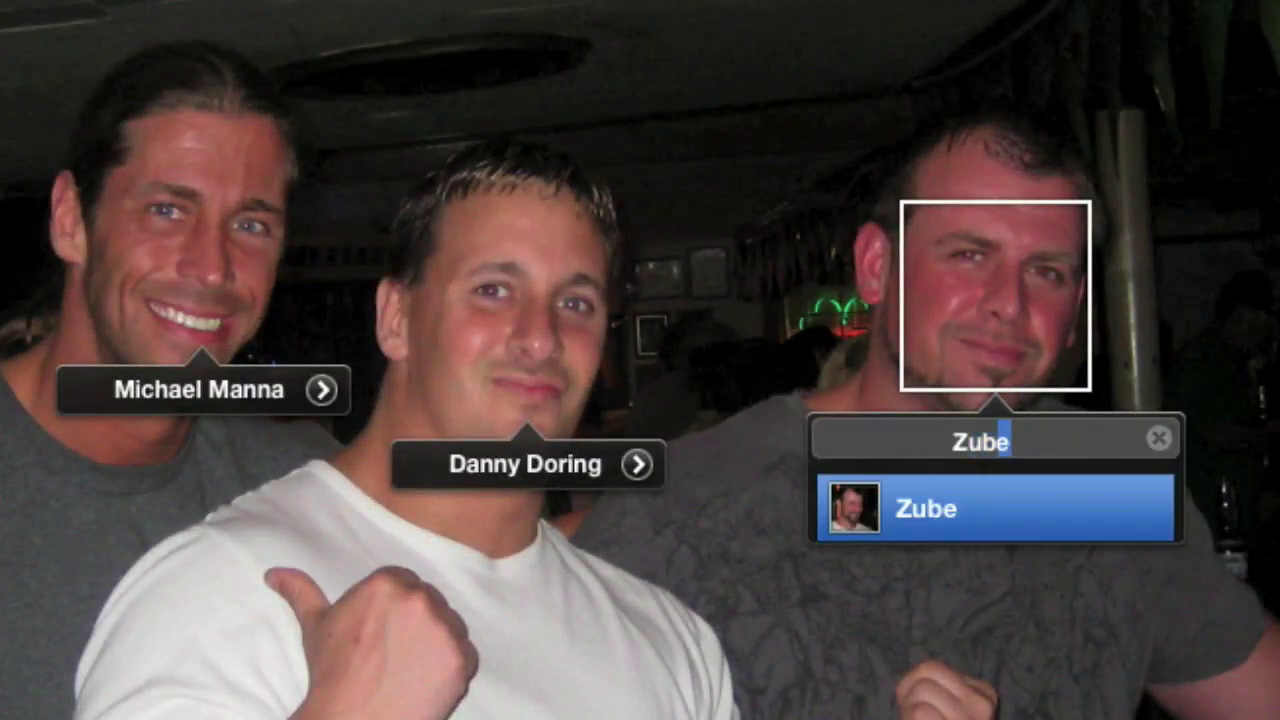
key("Return")
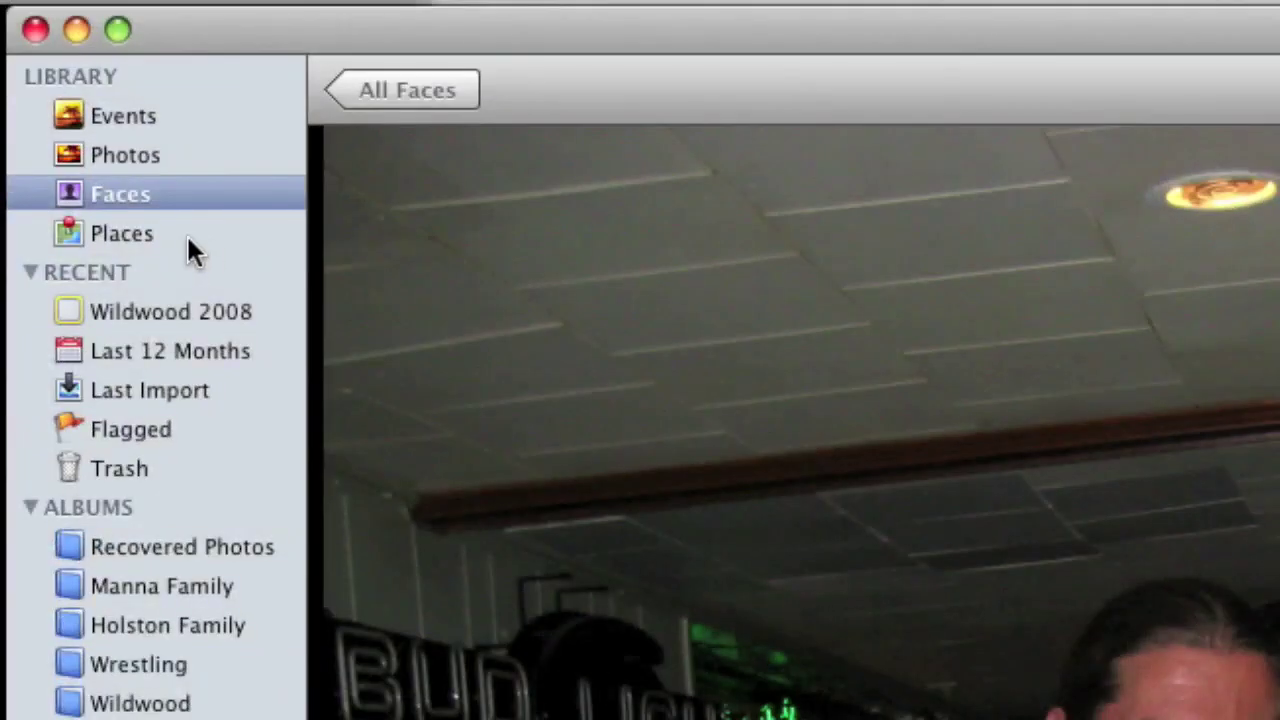
Browse the Places map, Faces corkboard and all Photos, then return to the Events grid
left_click(140, 233)
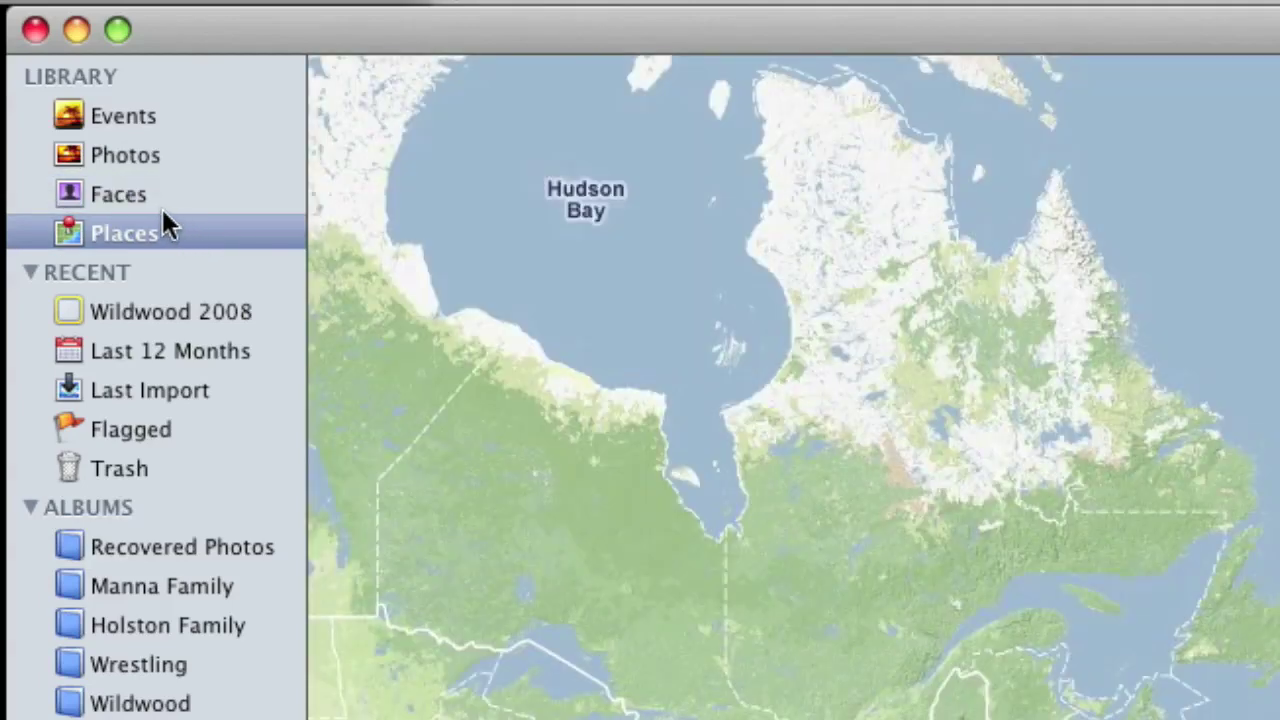
left_click(168, 200)
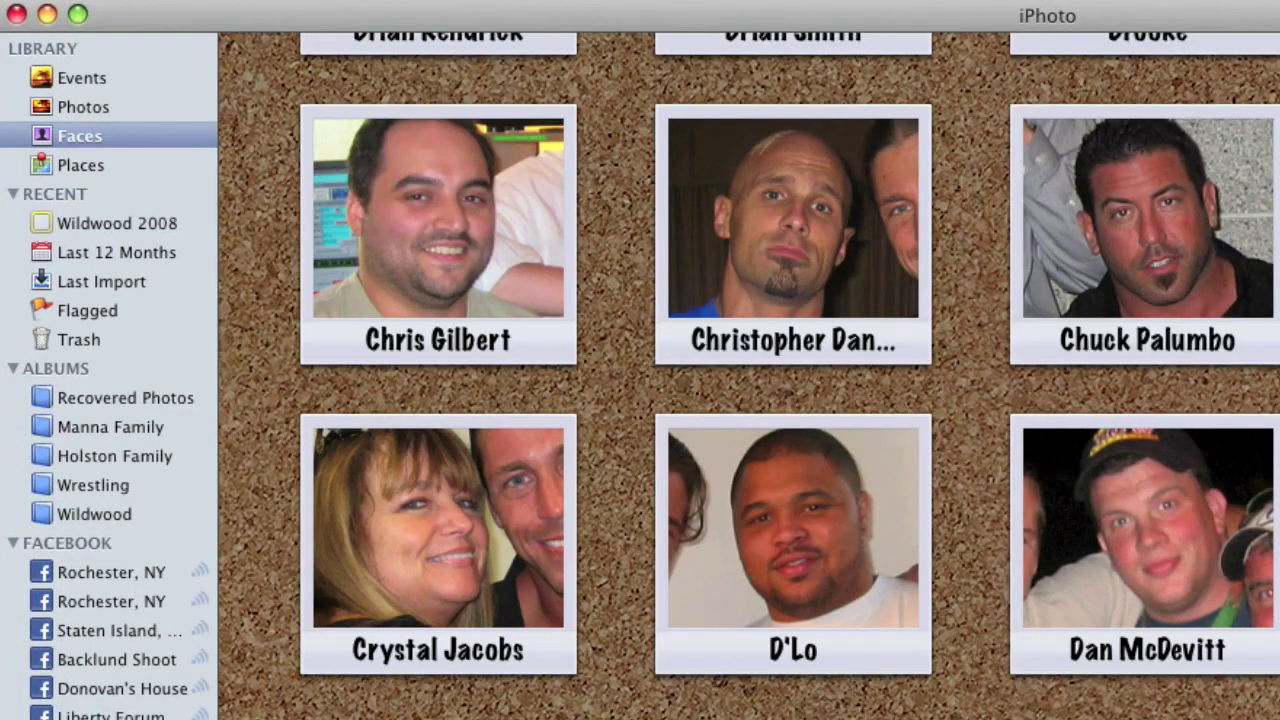
left_click(84, 106)
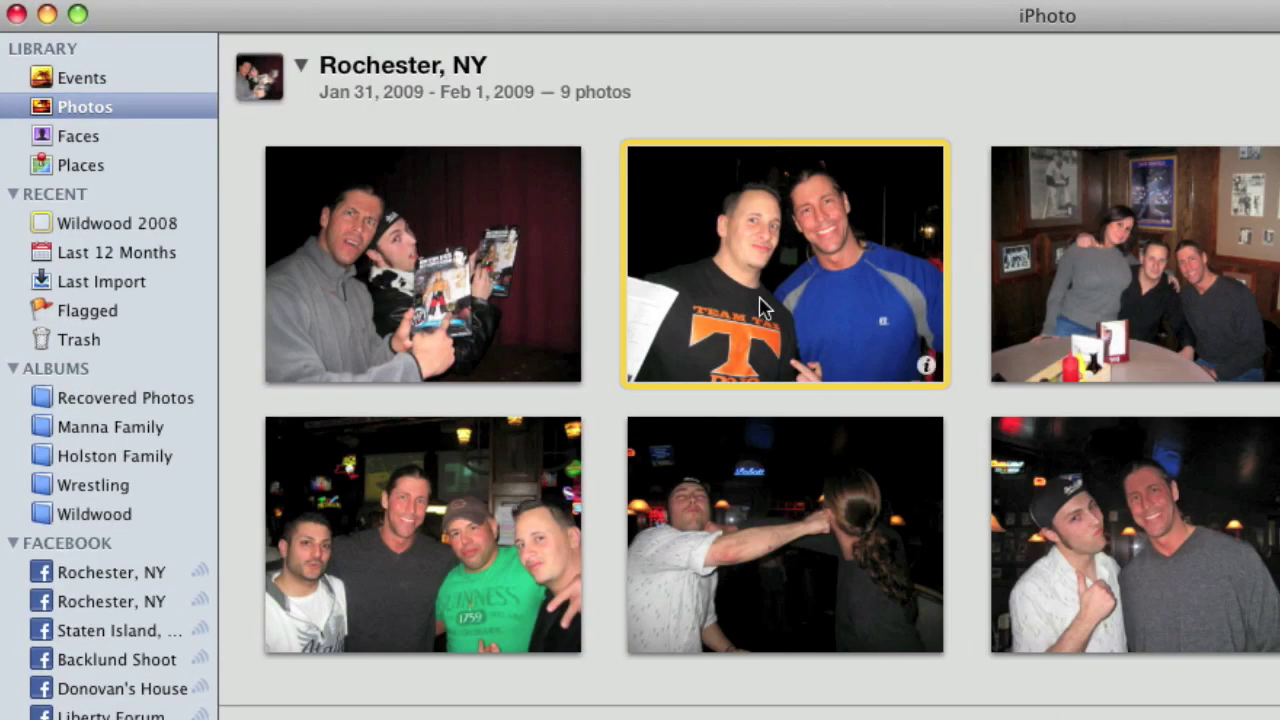
scroll(790, 340, "down", 20)
scroll(788, 345, "down", 3)
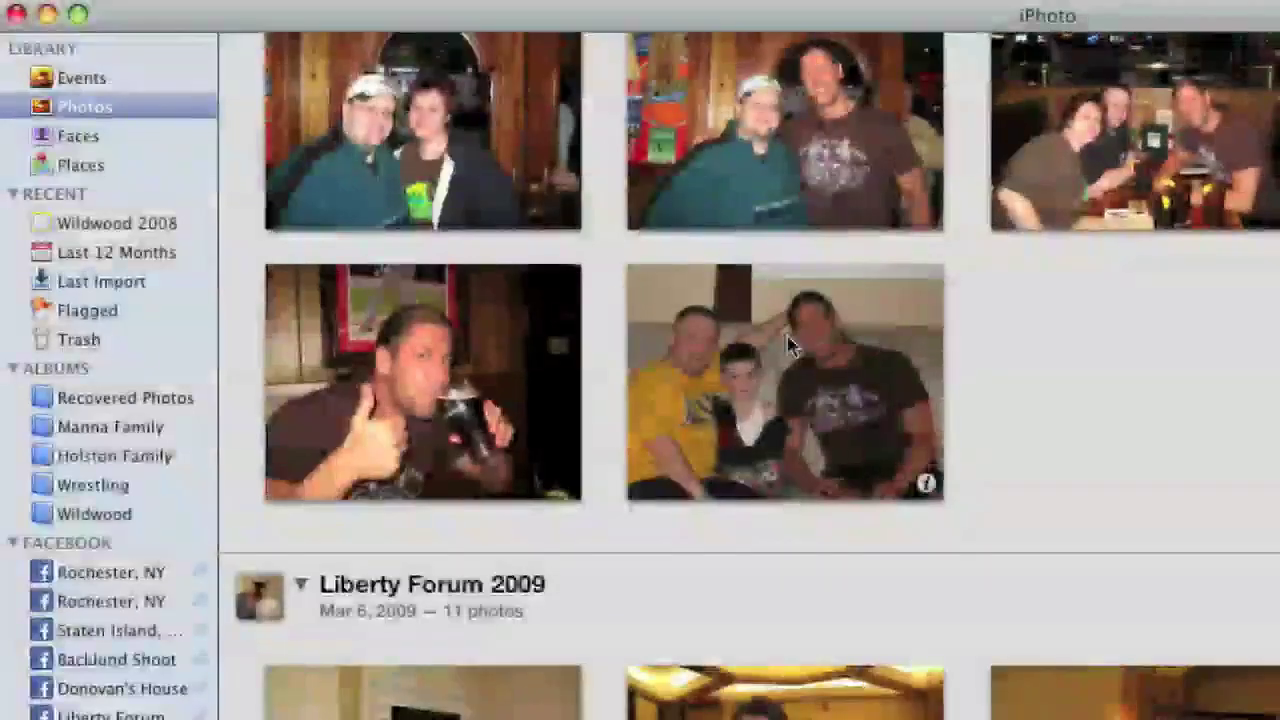
left_click(100, 78)
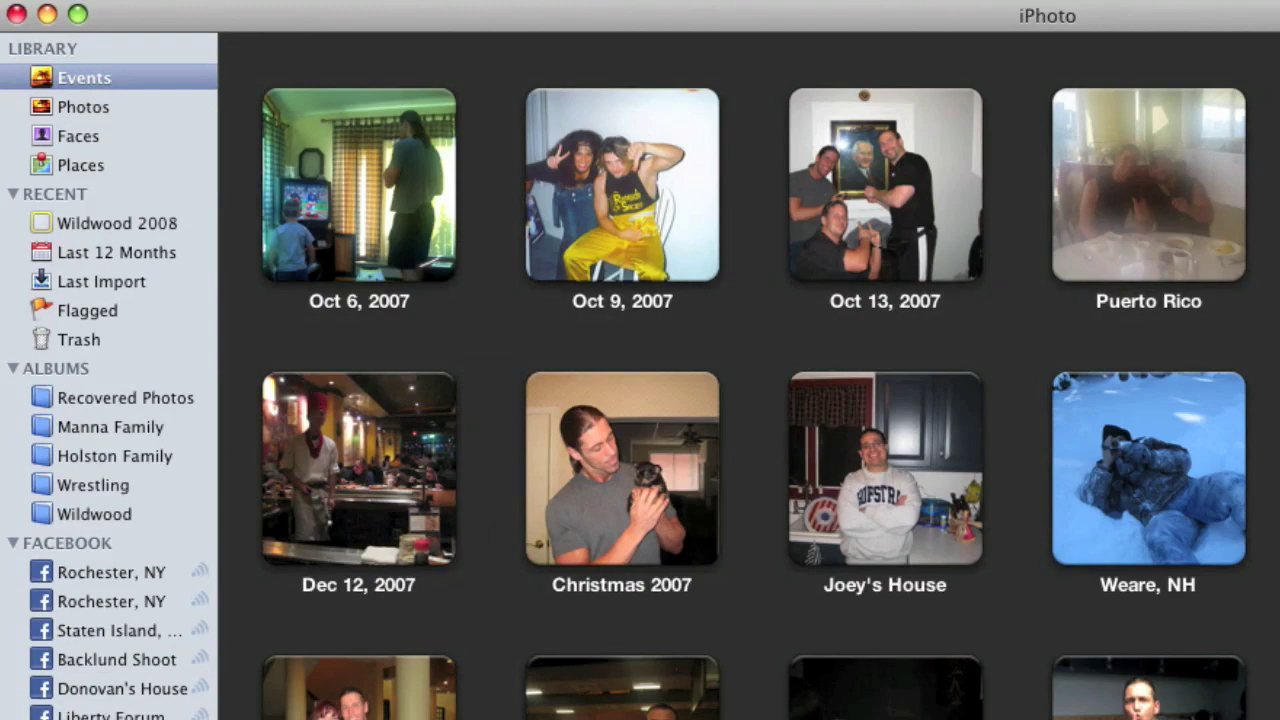
Open the Wildwood 2008 event, preview the mural photo full size, and flip it to its details
scroll(754, 400, "down", 3)
scroll(754, 400, "up", 5)
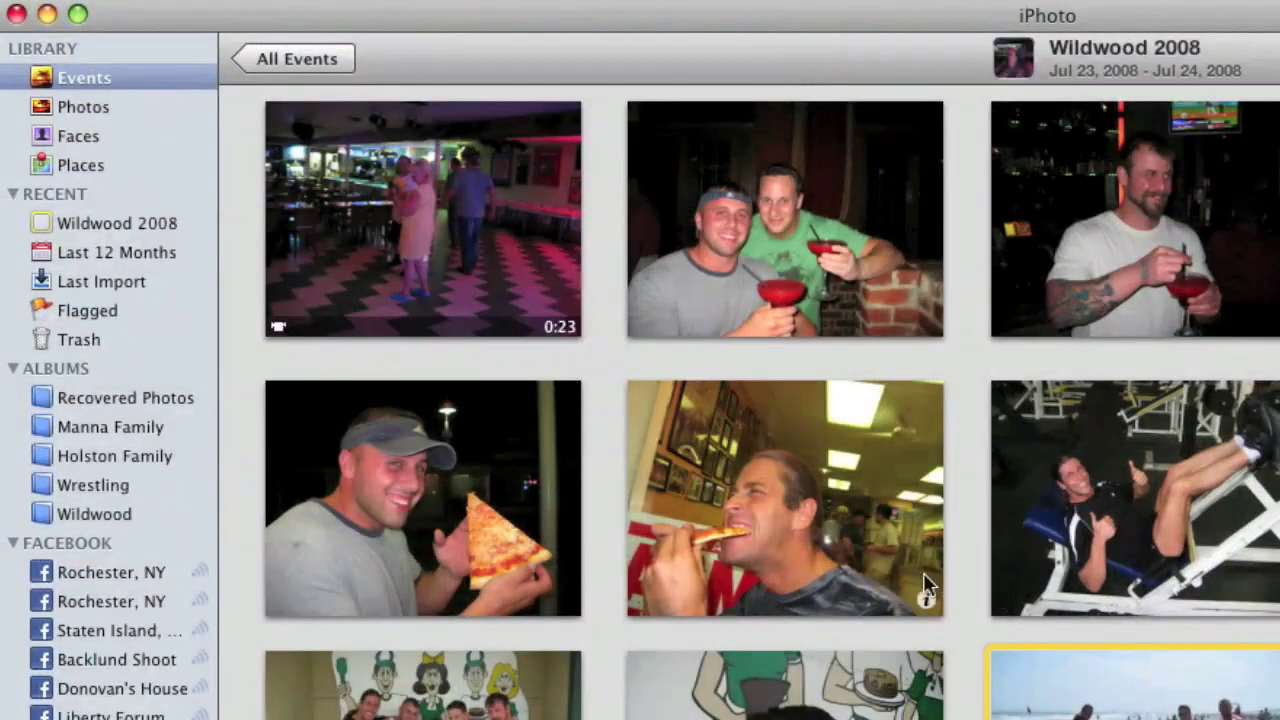
scroll(923, 572, "down", 3)
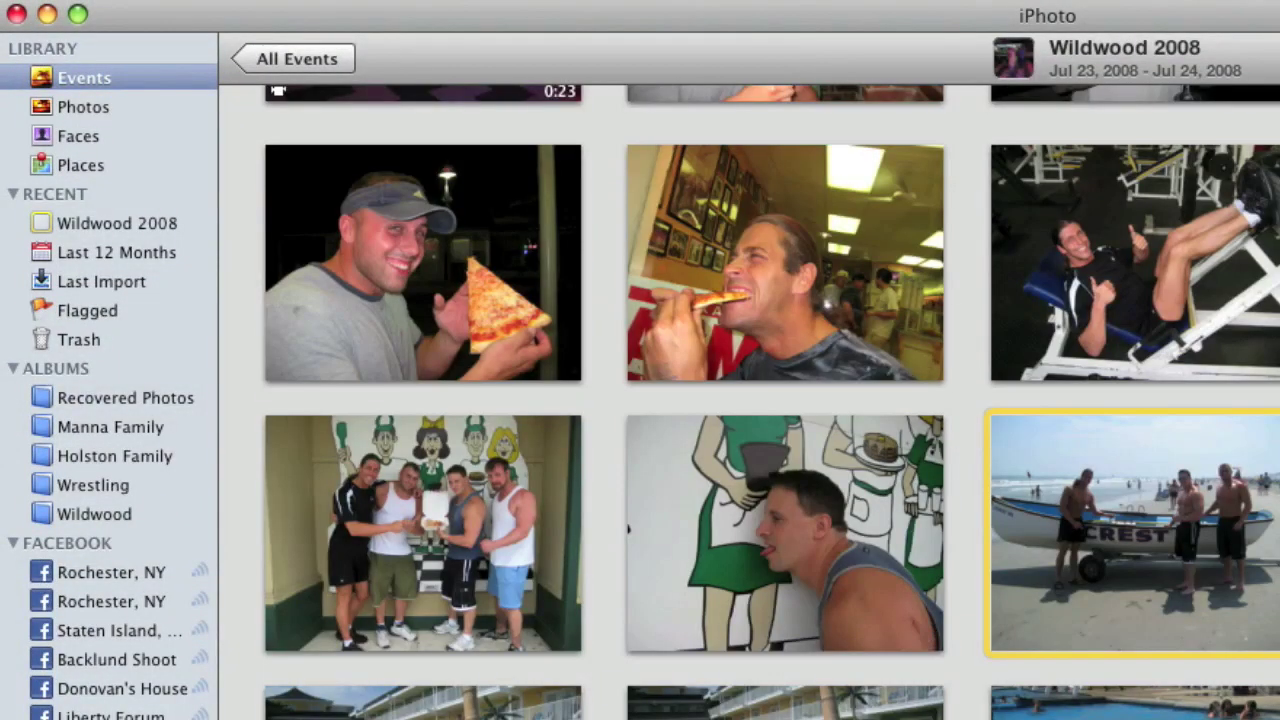
double_click(752, 580)
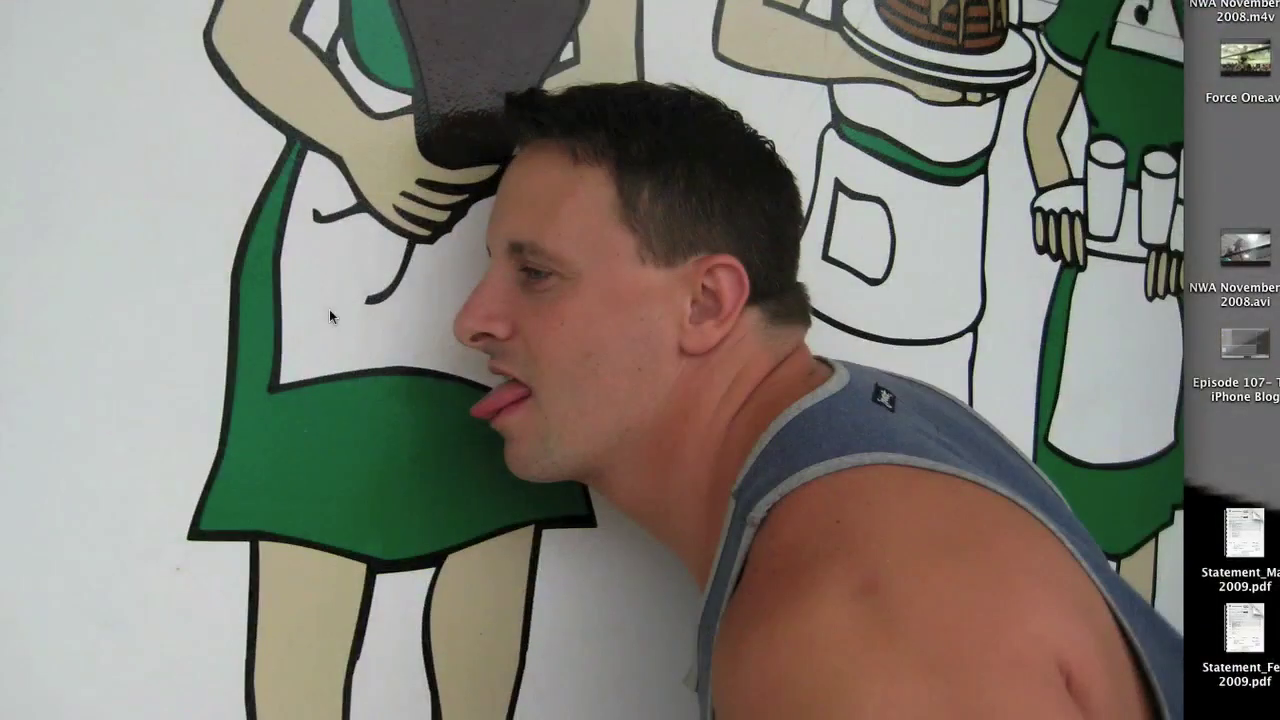
double_click(431, 256)
double_click(380, 196)
double_click(835, 615)
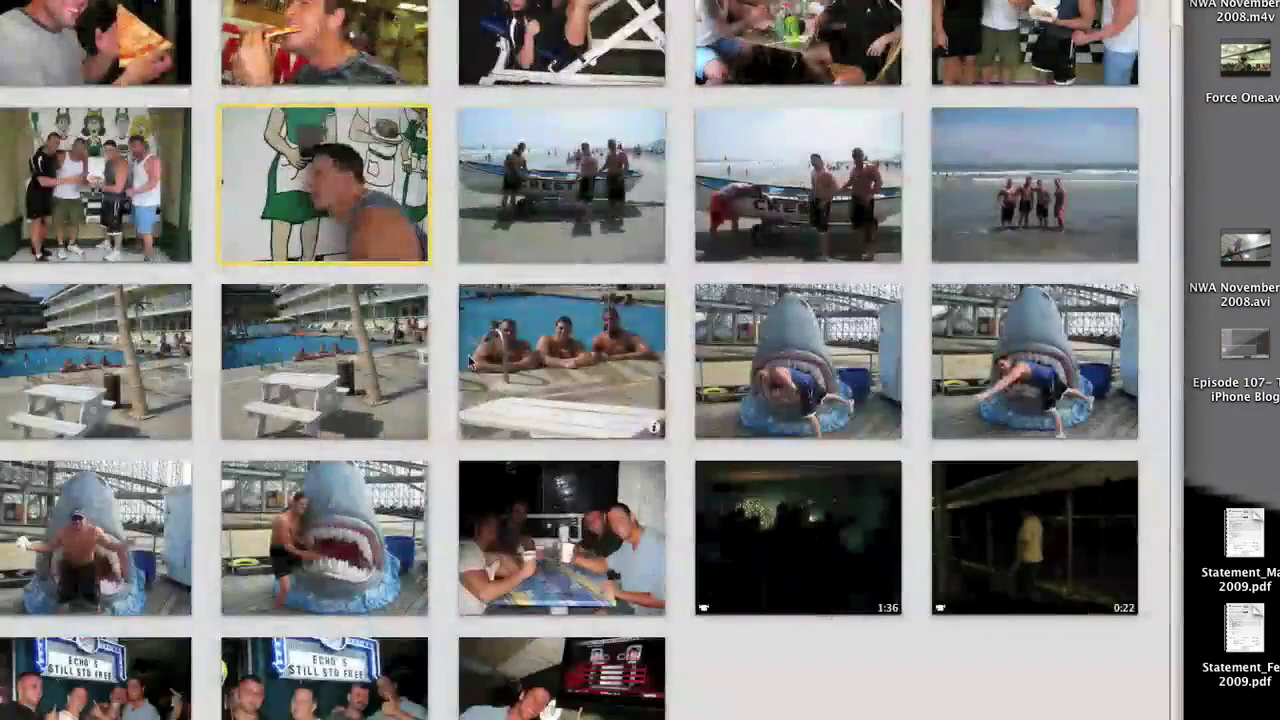
left_click(419, 252)
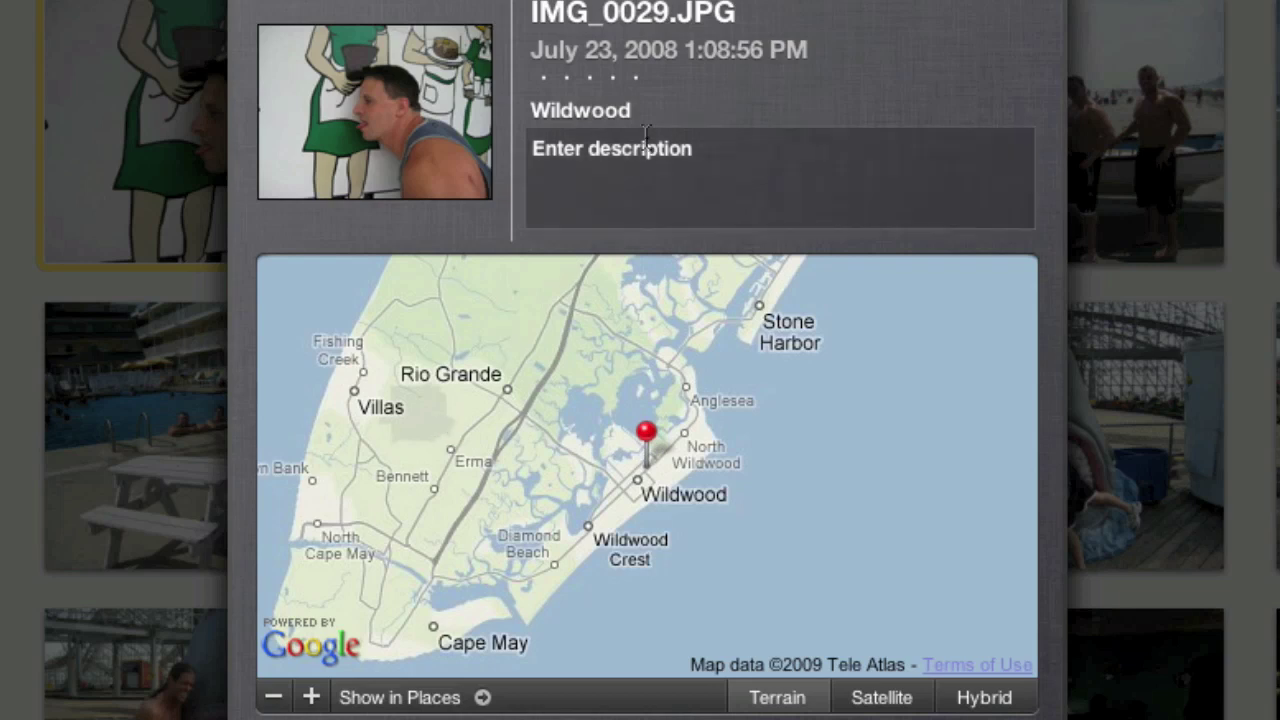
Set the mural photo's place to Wildwood, New Jersey and view it on the satellite Places map
left_click(614, 123)
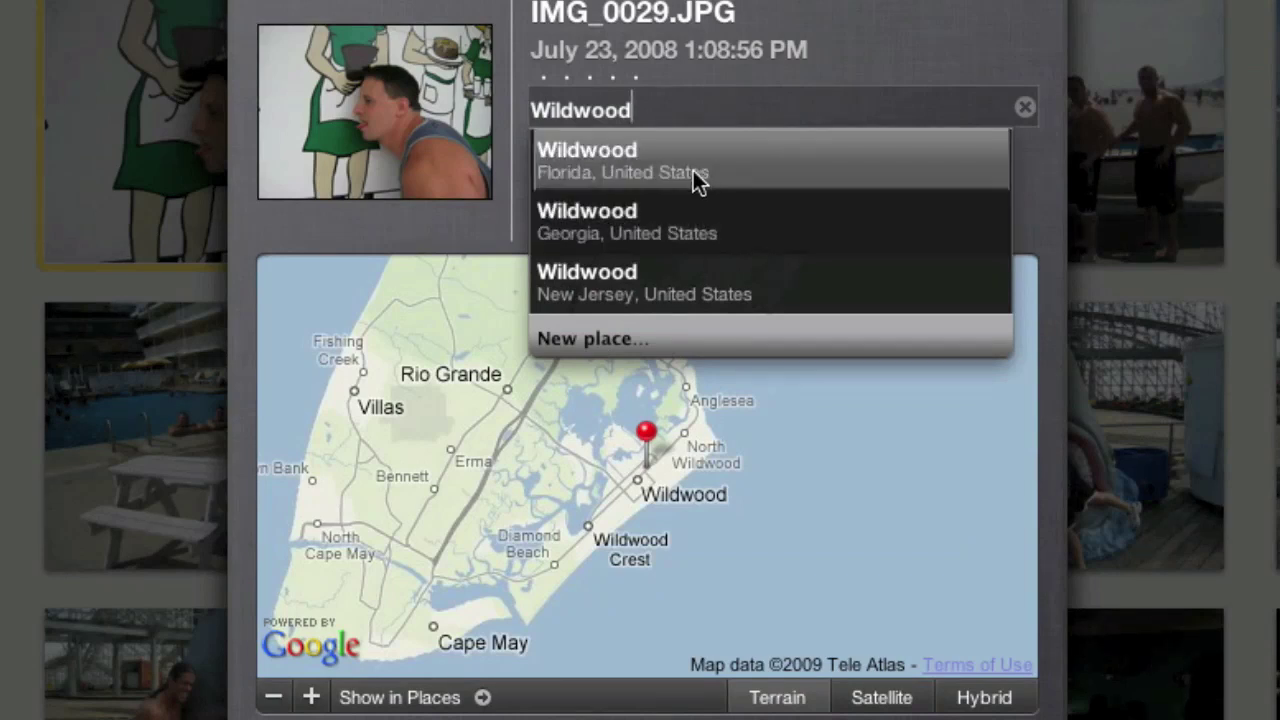
left_click(697, 300)
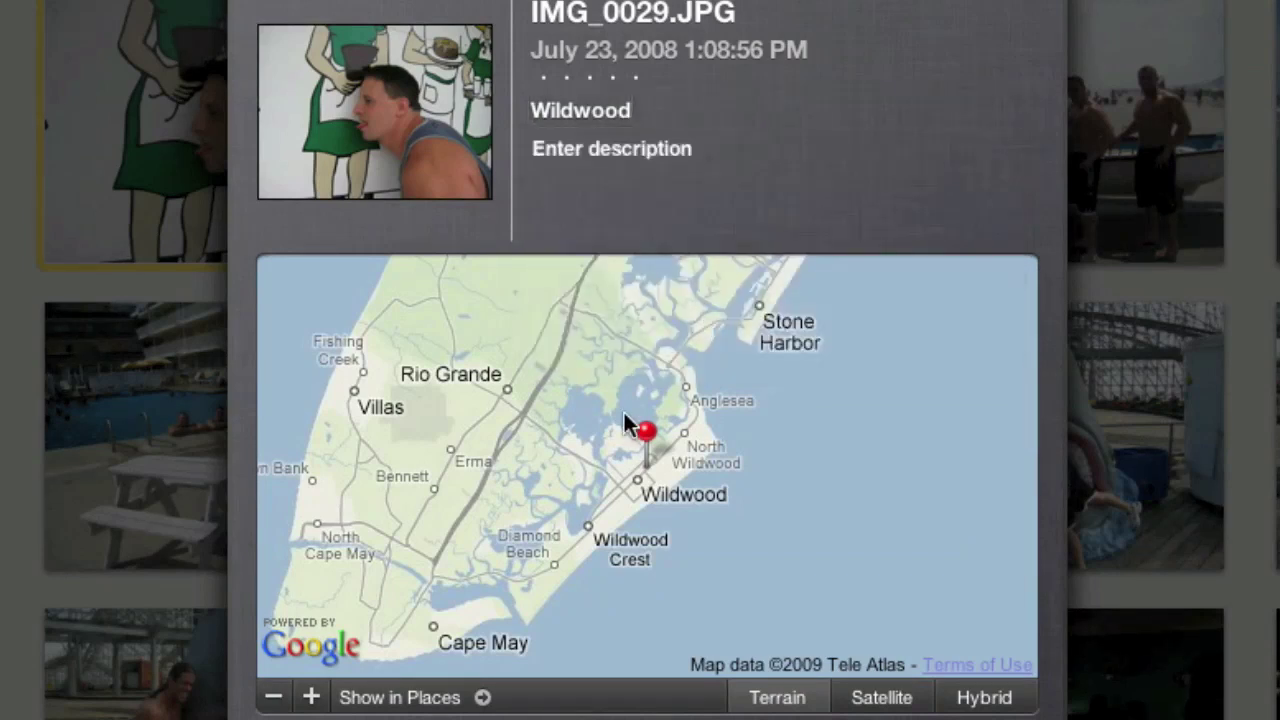
left_click(898, 700)
left_click(972, 702)
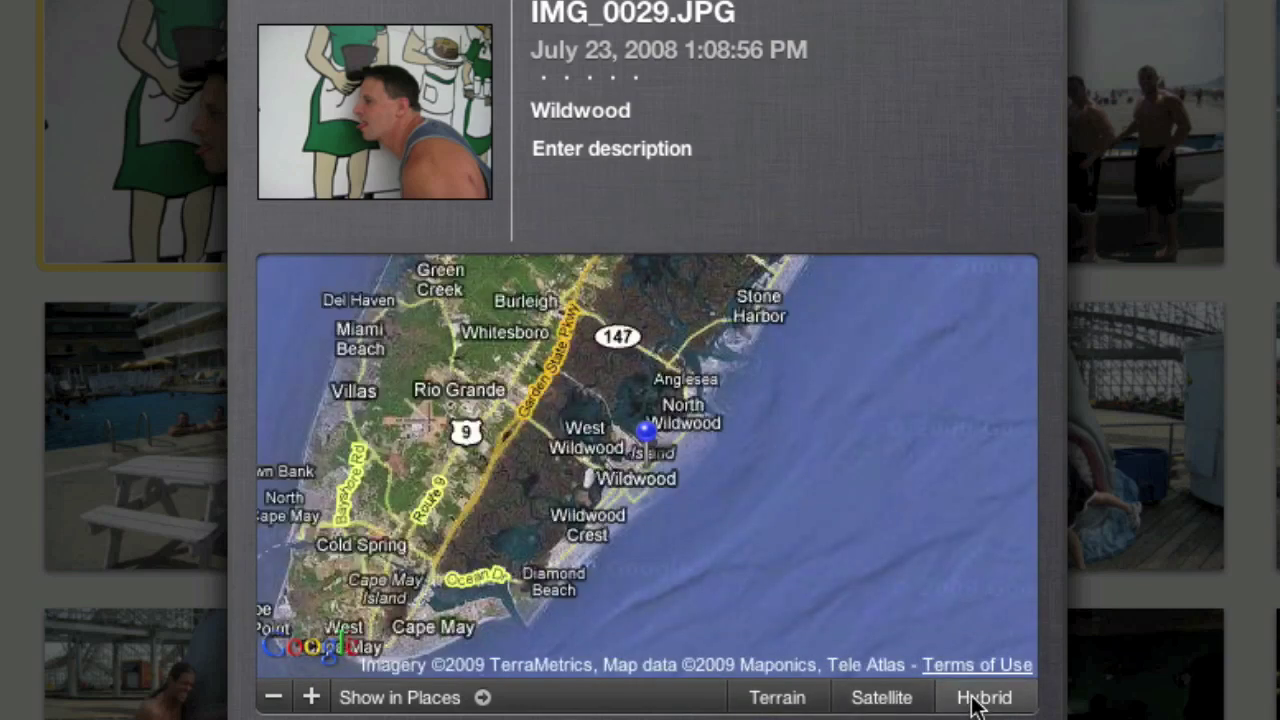
left_click(885, 700)
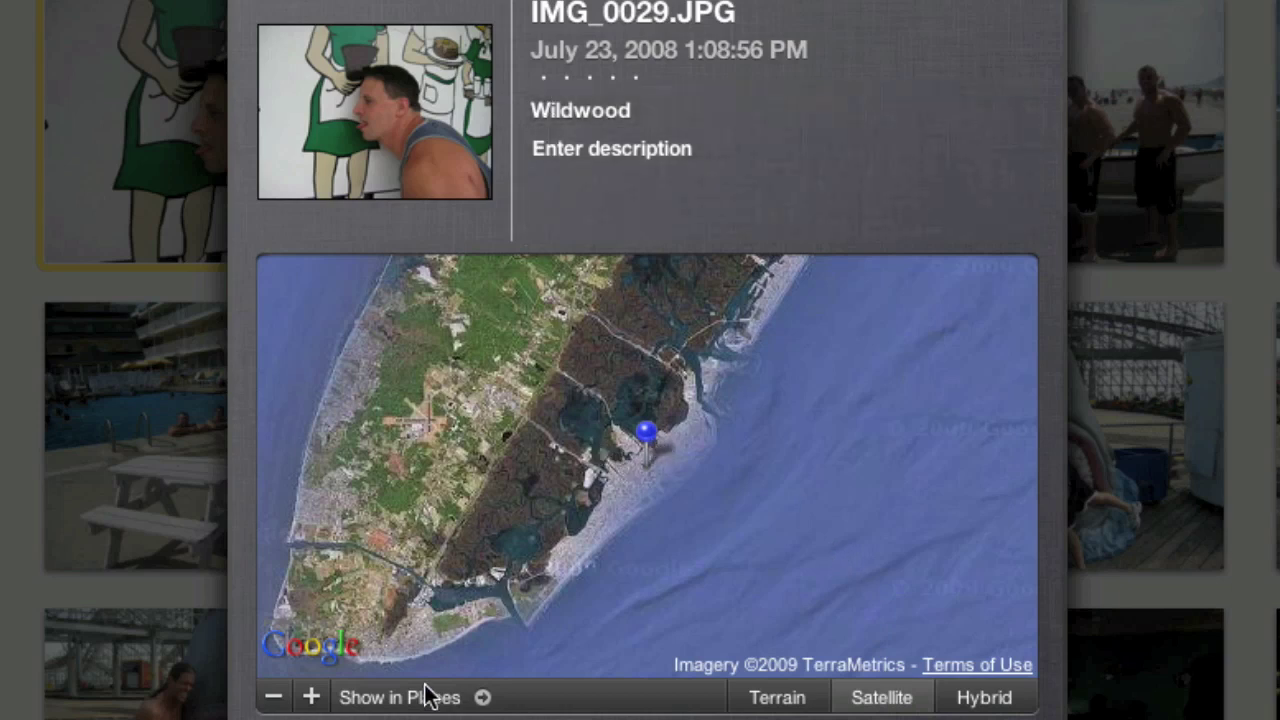
left_click(483, 698)
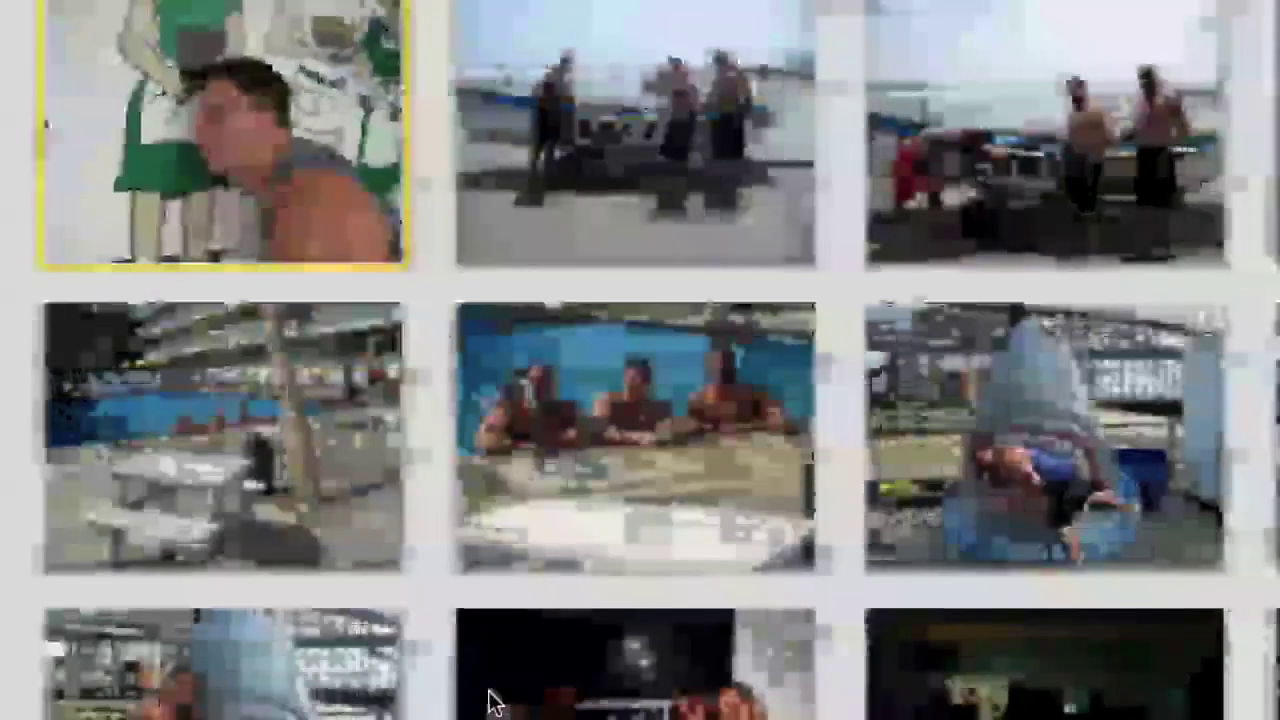